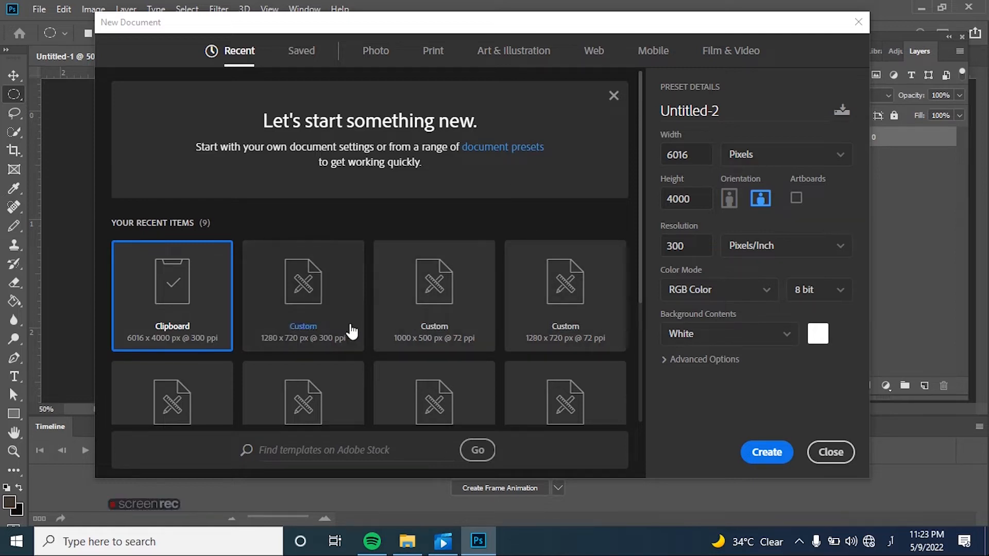
Create a new 1280 x 720 px document at 300 ppi in RGB Color with white background contents.
{"action": "left_click", "coordinate": [281, 336]}
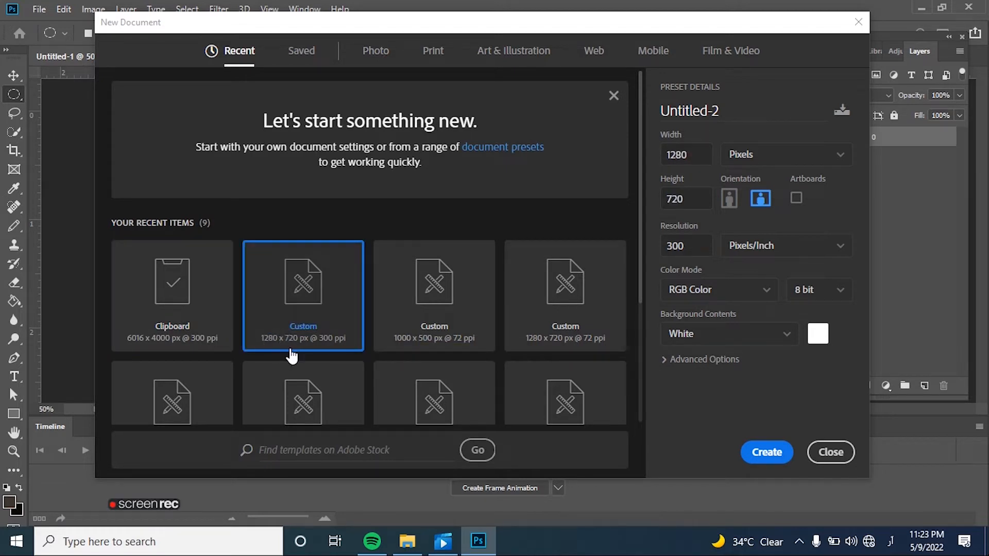
{"action": "left_click", "coordinate": [438, 336]}
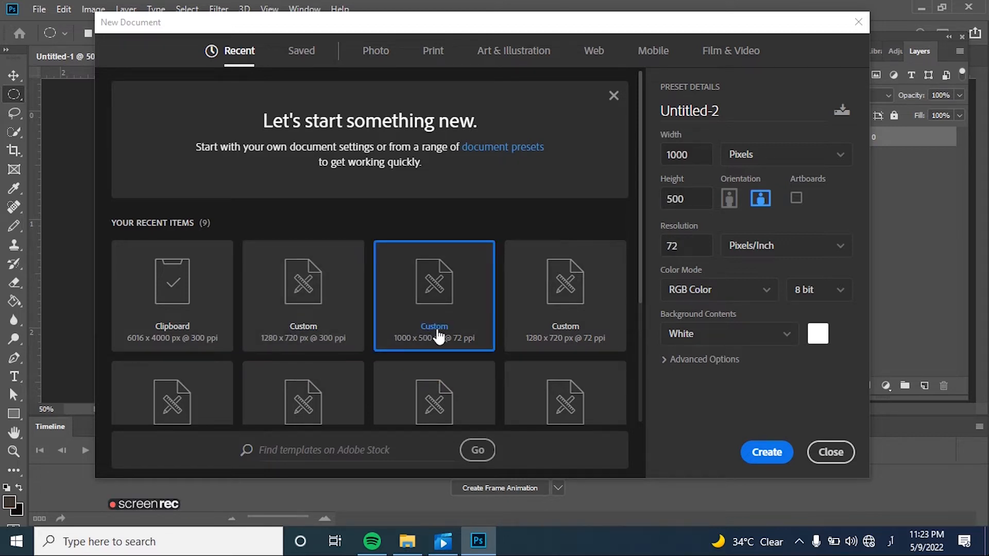
{"action": "left_click", "coordinate": [304, 330]}
{"action": "left_click", "coordinate": [410, 331]}
{"action": "left_click", "coordinate": [299, 325]}
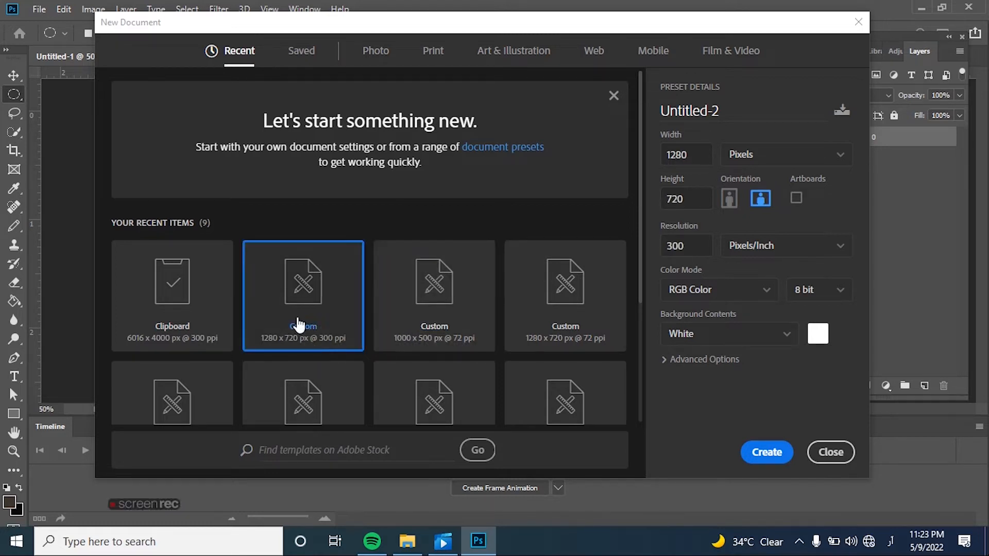
{"action": "scroll", "coordinate": [439, 341], "scroll_direction": "down", "scroll_amount": 3}
{"action": "scroll", "coordinate": [438, 340], "scroll_direction": "up", "scroll_amount": 3}
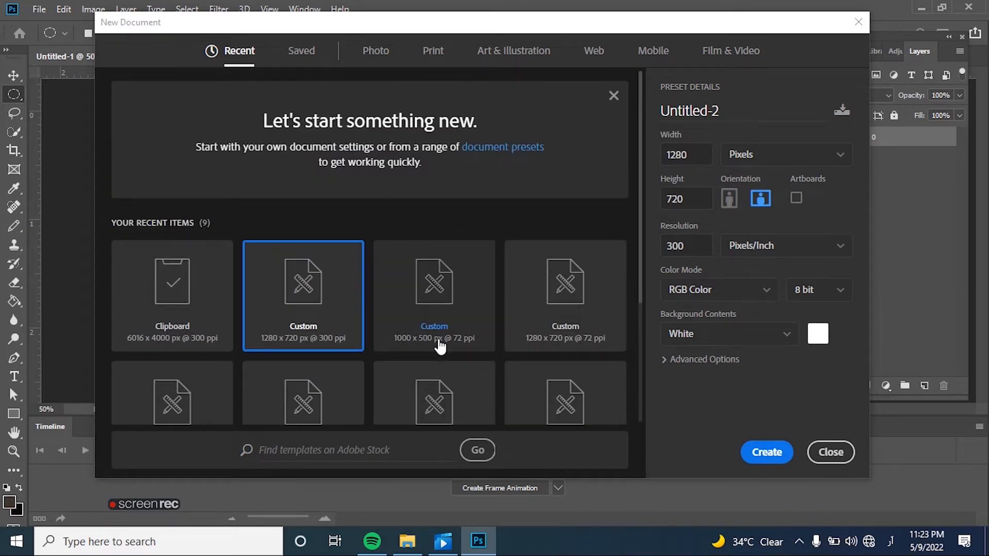
{"action": "left_click", "coordinate": [695, 154]}
{"action": "left_click", "coordinate": [696, 202]}
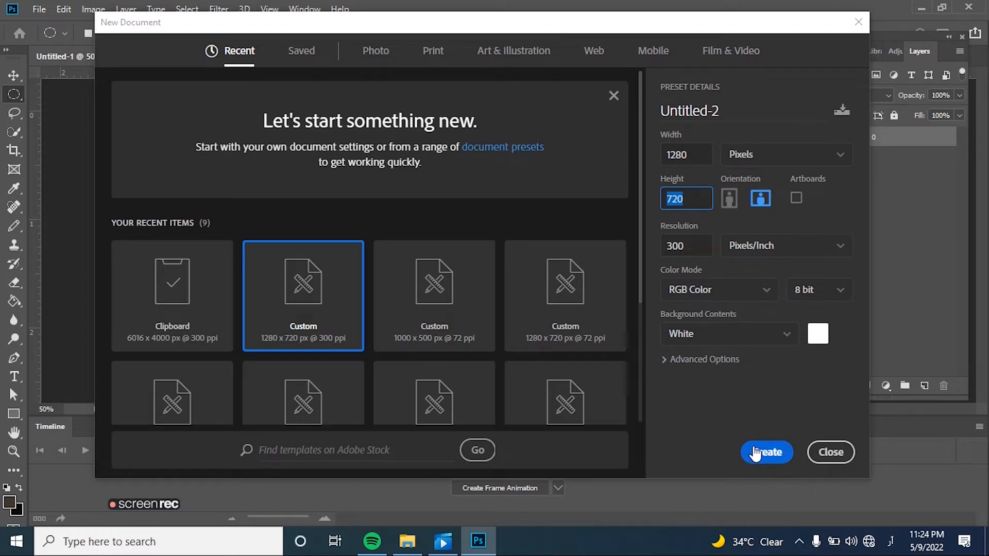
{"action": "left_click", "coordinate": [787, 335]}
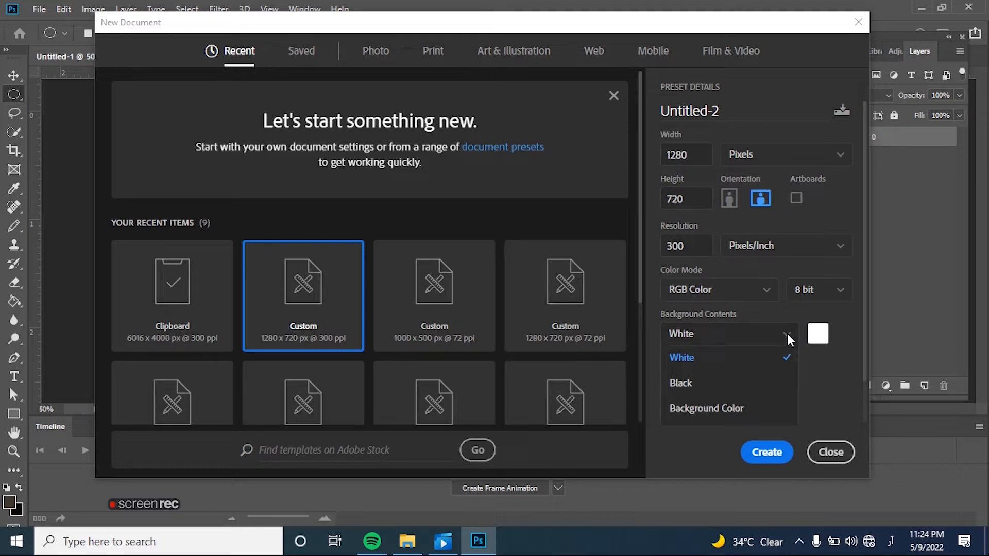
{"action": "left_click", "coordinate": [789, 340]}
{"action": "left_click", "coordinate": [759, 451]}
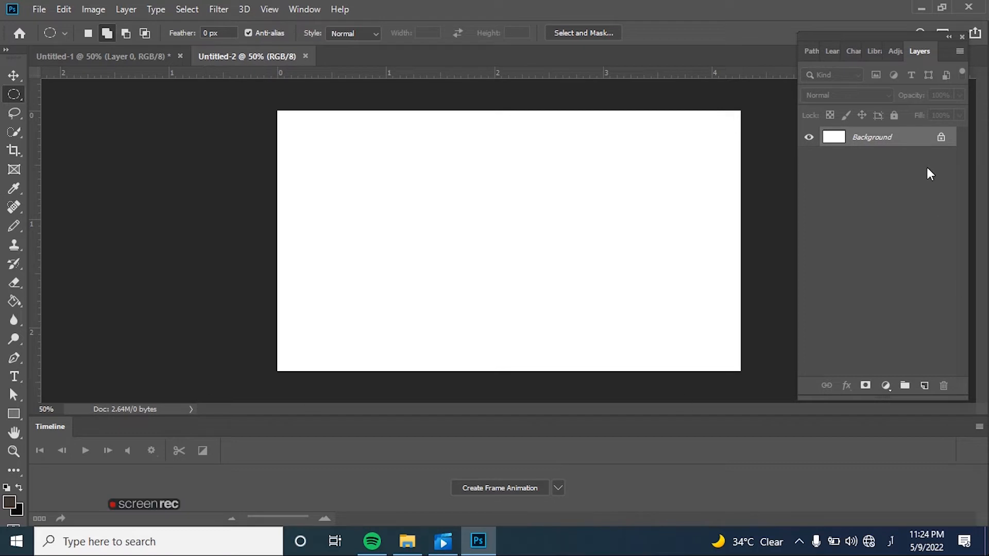
Unlock the new document's background layer and hide it to leave a transparent canvas.
{"action": "left_click", "coordinate": [938, 145]}
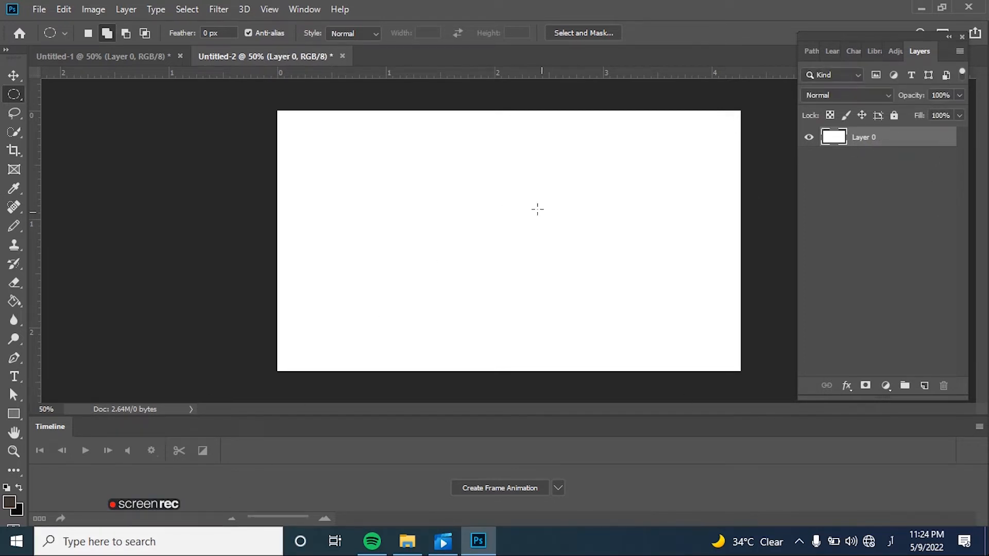
{"action": "left_click", "coordinate": [809, 138]}
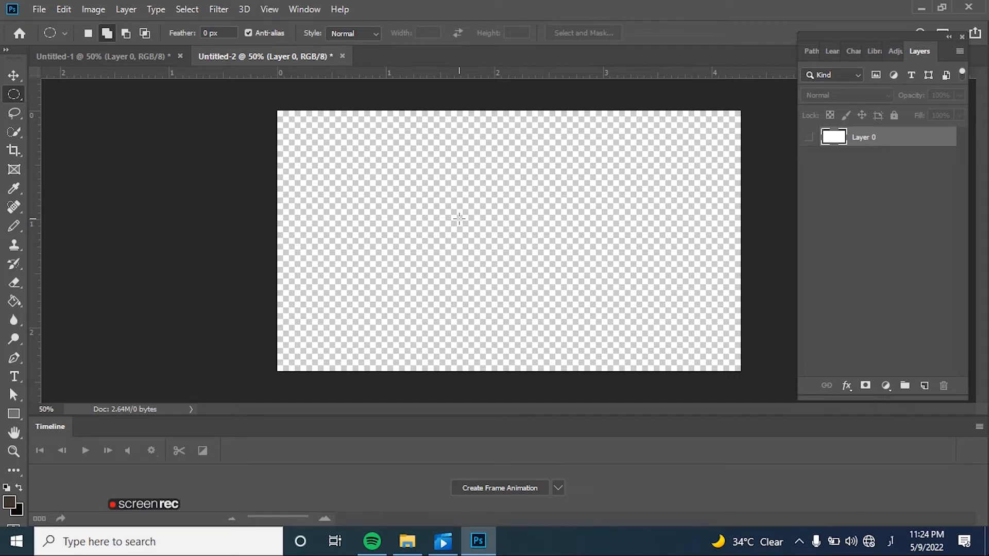
{"action": "left_click", "coordinate": [130, 56]}
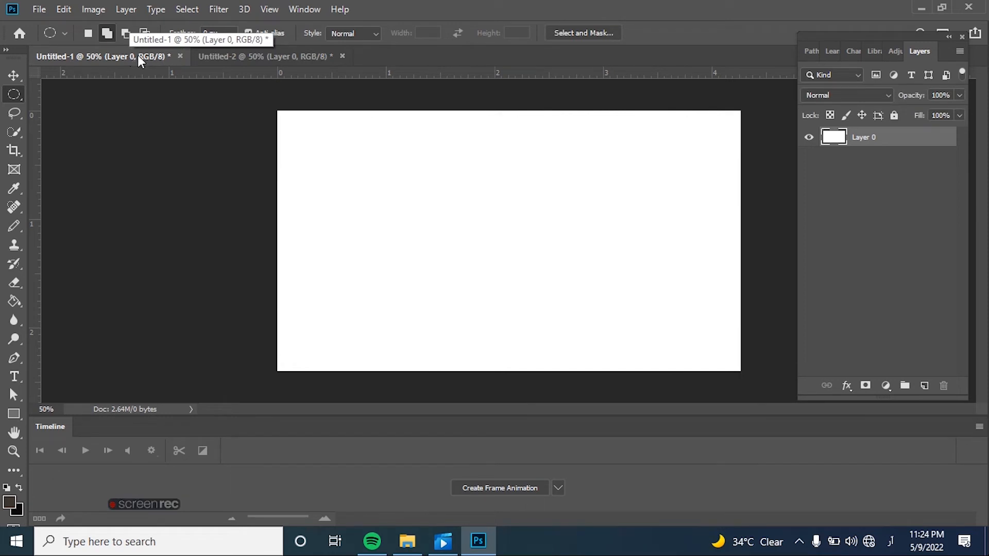
{"action": "left_click", "coordinate": [225, 54]}
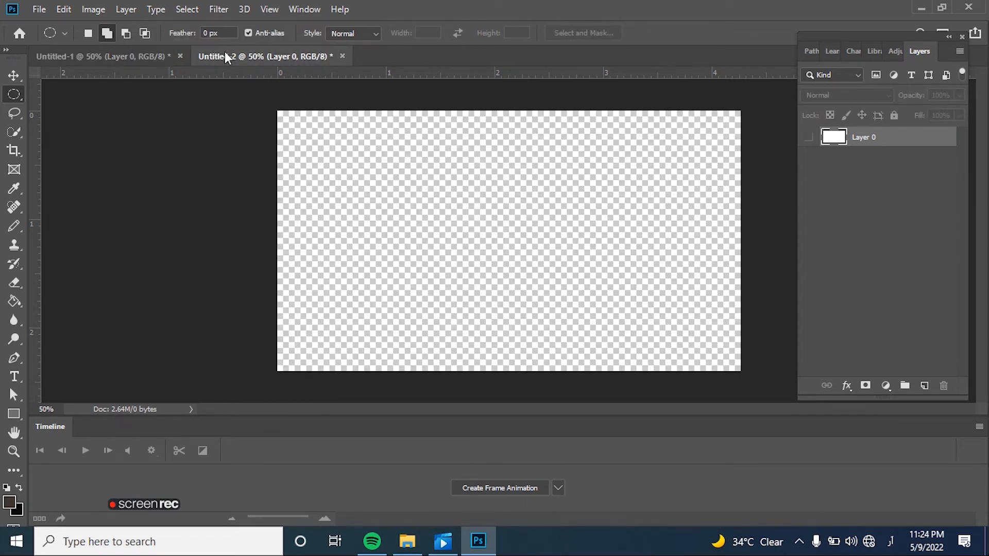
Open the photo 123.JPG from the Videos folder.
{"action": "left_click", "coordinate": [39, 9]}
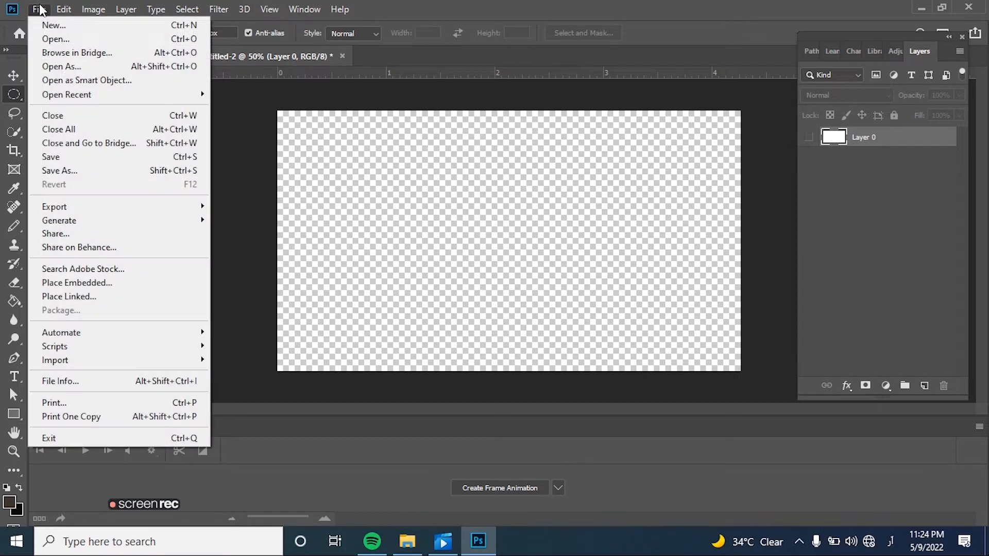
{"action": "left_click", "coordinate": [56, 38]}
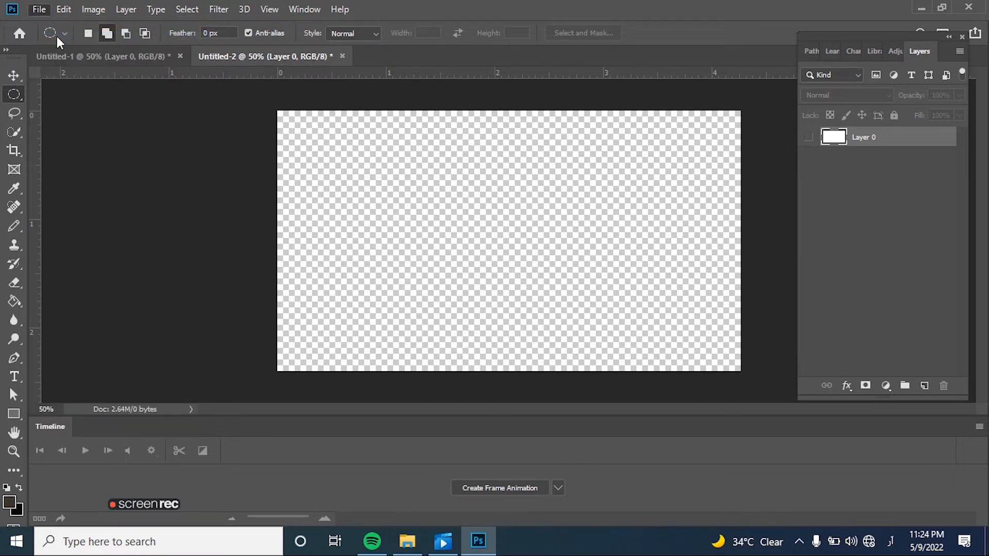
{"action": "left_click", "coordinate": [163, 122]}
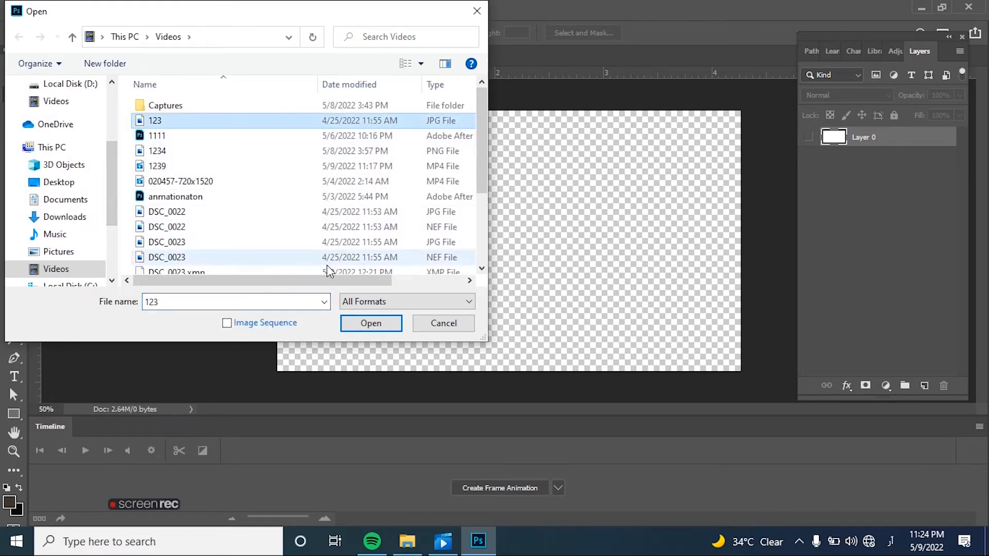
{"action": "left_click", "coordinate": [369, 323]}
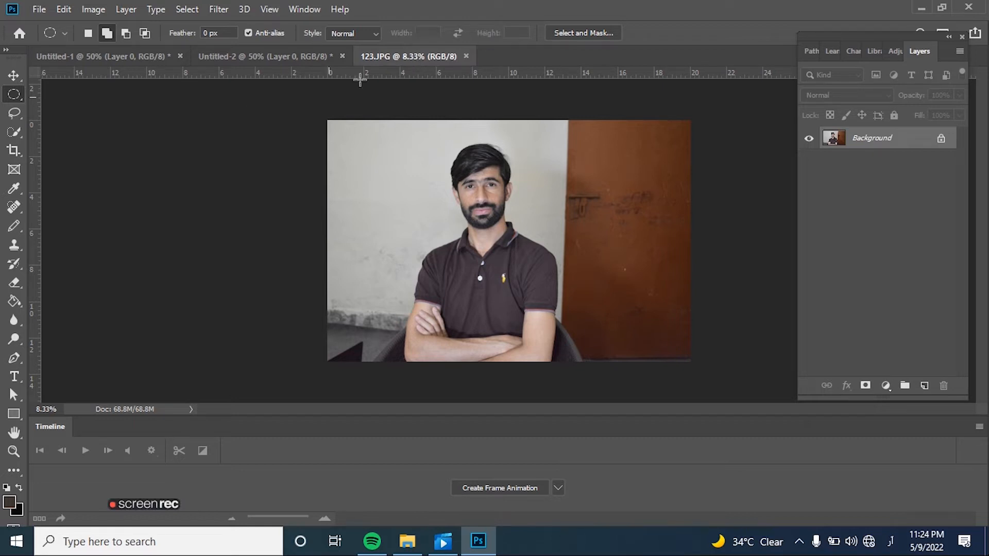
Cut the entire 123.JPG photo and paste it into the Untitled-2 document.
{"action": "key", "text": "ctrl+a"}
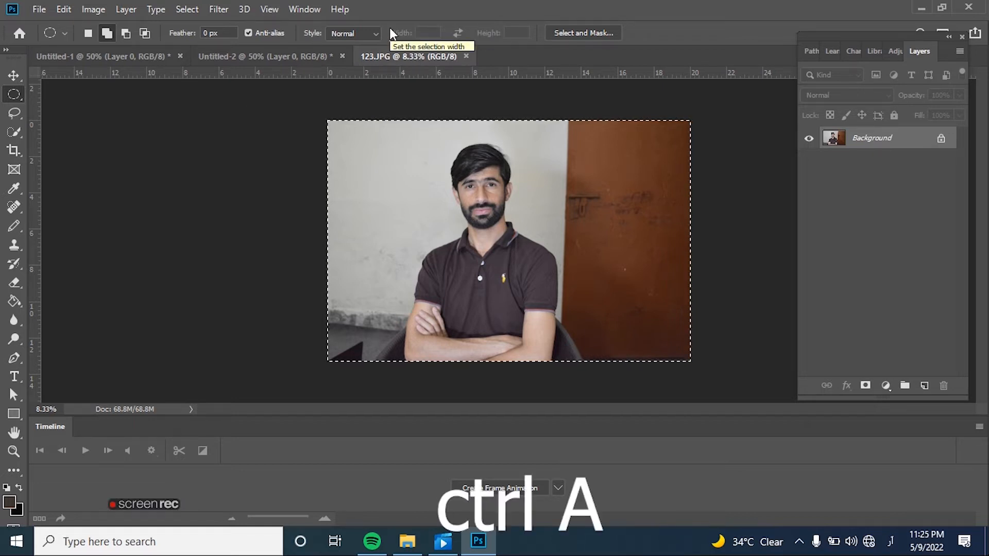
{"action": "key", "text": "ctrl+x"}
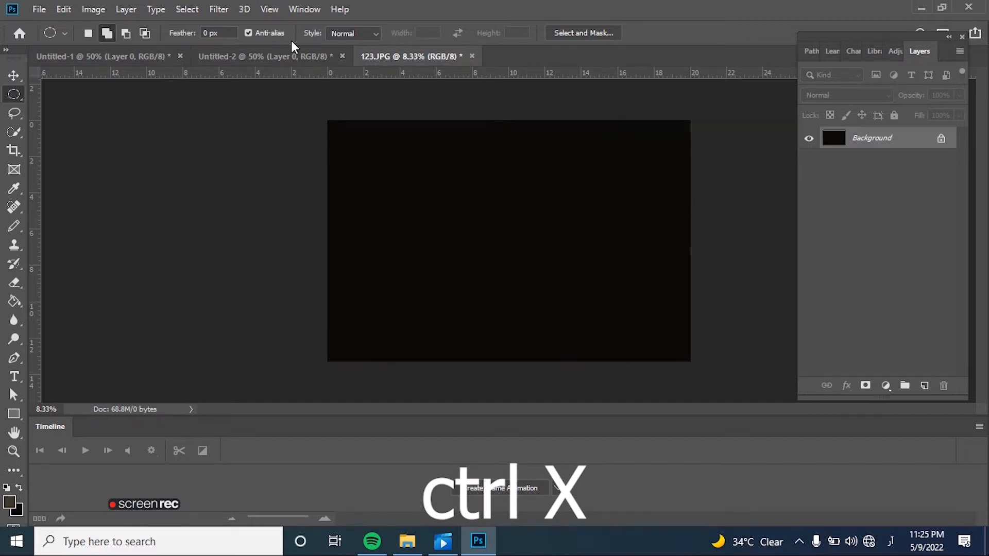
{"action": "left_click", "coordinate": [266, 61]}
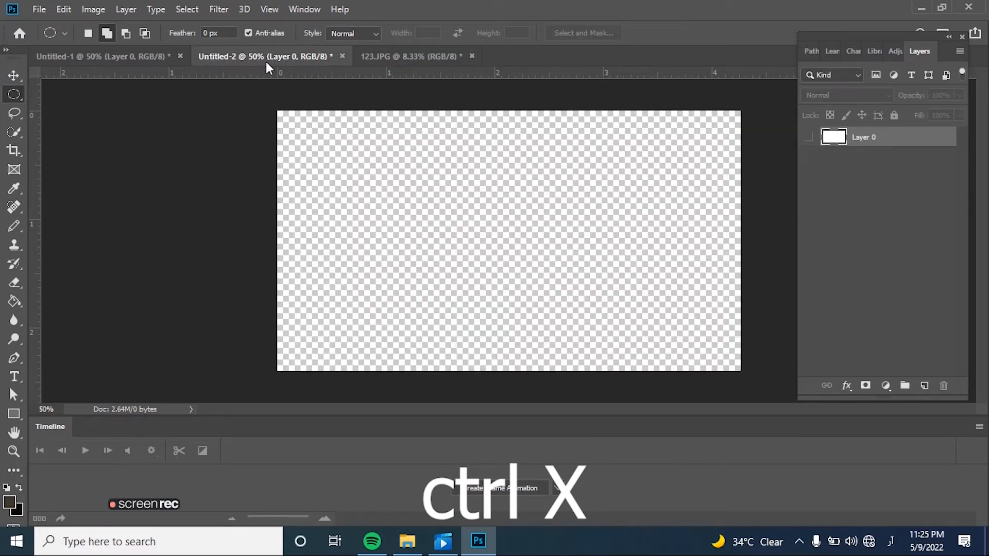
{"action": "key", "text": "ctrl+v"}
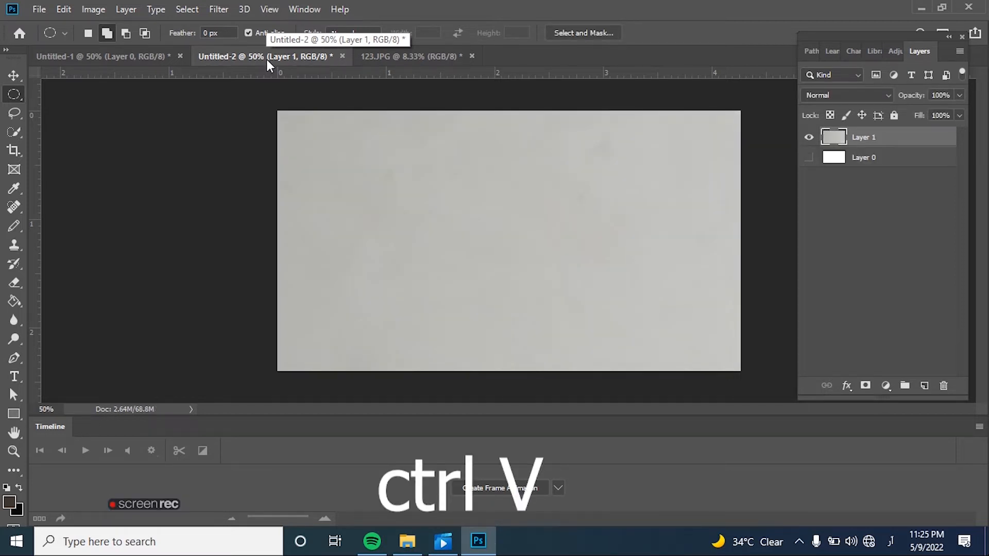
Scale the pasted photo proportionally to about 21.34% and position it so the portrait fills the canvas width.
{"action": "key", "text": "ctrl+t"}
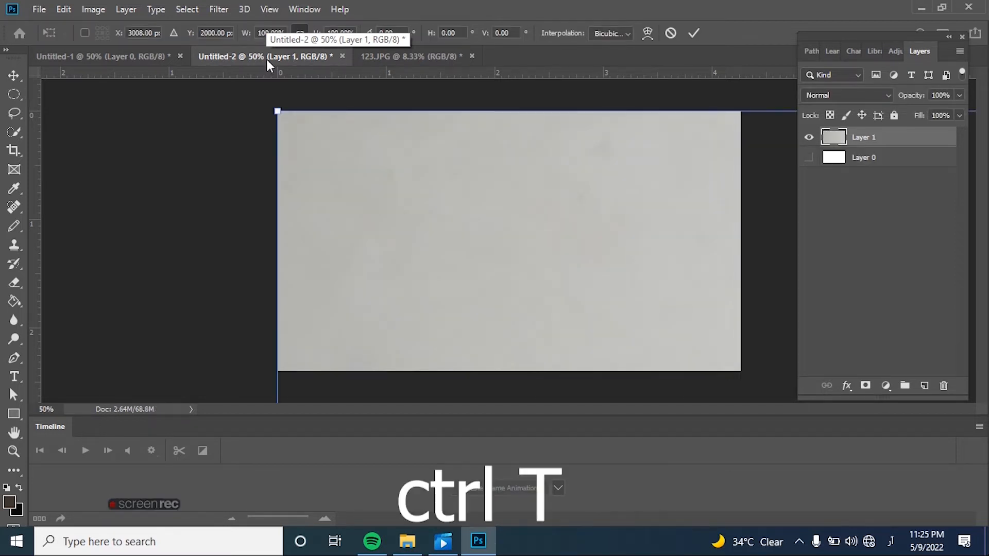
{"action": "left_click_drag", "start_coordinate": [277, 111], "coordinate": [401, 193]}
{"action": "left_click_drag", "start_coordinate": [527, 291], "coordinate": [351, 196]}
{"action": "left_click_drag", "start_coordinate": [481, 322], "coordinate": [302, 214]}
{"action": "left_click_drag", "start_coordinate": [205, 110], "coordinate": [419, 251]}
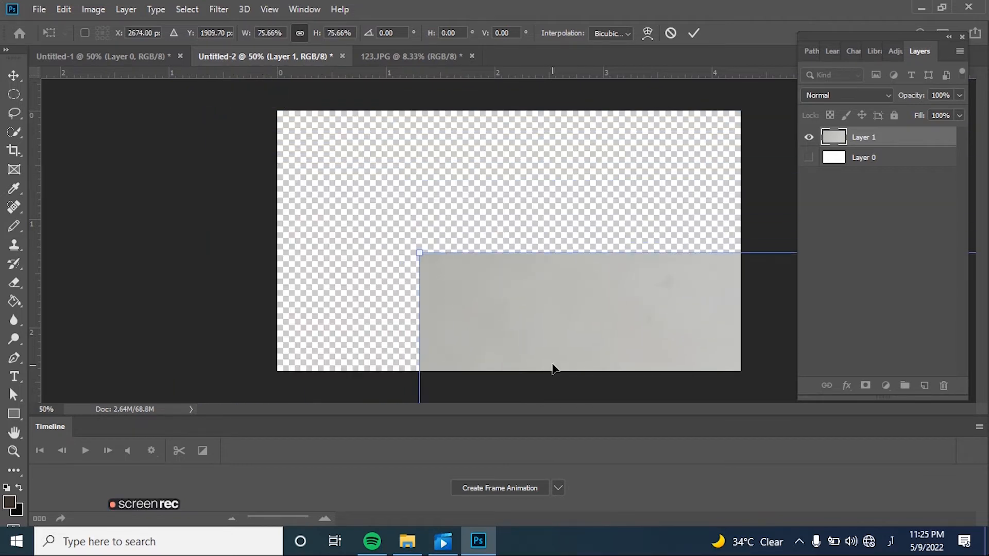
{"action": "left_click_drag", "start_coordinate": [551, 366], "coordinate": [282, 162]}
{"action": "left_click_drag", "start_coordinate": [192, 83], "coordinate": [496, 283]}
{"action": "left_click_drag", "start_coordinate": [633, 357], "coordinate": [466, 225]}
{"action": "left_click_drag", "start_coordinate": [301, 136], "coordinate": [518, 283]}
{"action": "left_click_drag", "start_coordinate": [639, 343], "coordinate": [310, 133]}
{"action": "left_click_drag", "start_coordinate": [241, 100], "coordinate": [413, 217]}
{"action": "left_click_drag", "start_coordinate": [595, 324], "coordinate": [354, 181]}
{"action": "left_click_drag", "start_coordinate": [173, 106], "coordinate": [371, 201]}
{"action": "left_click_drag", "start_coordinate": [541, 265], "coordinate": [437, 211]}
{"action": "left_click_drag", "start_coordinate": [260, 86], "coordinate": [398, 244]}
{"action": "left_click_drag", "start_coordinate": [553, 319], "coordinate": [396, 231]}
{"action": "left_click_drag", "start_coordinate": [276, 112], "coordinate": [401, 215]}
{"action": "left_click_drag", "start_coordinate": [526, 318], "coordinate": [397, 233]}
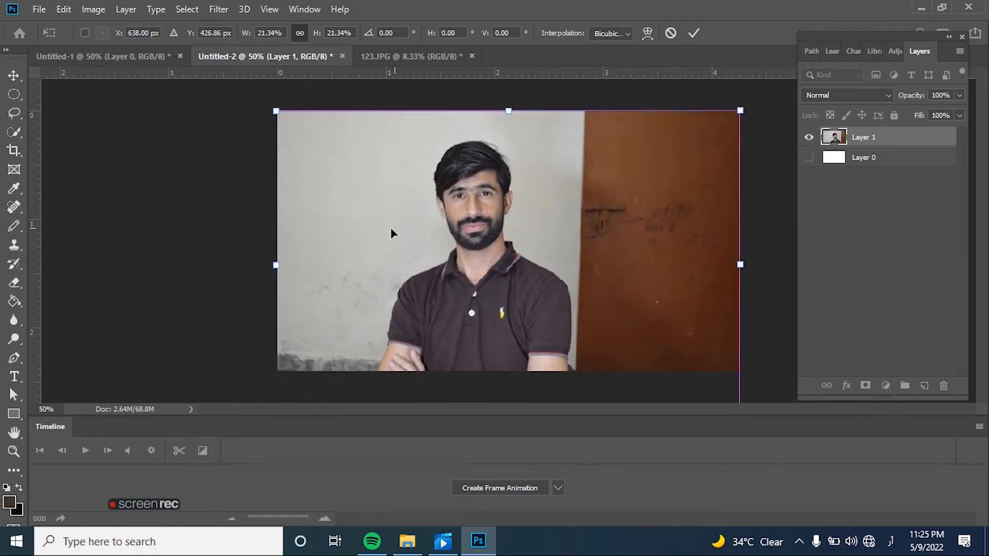
{"action": "left_click", "coordinate": [157, 225]}
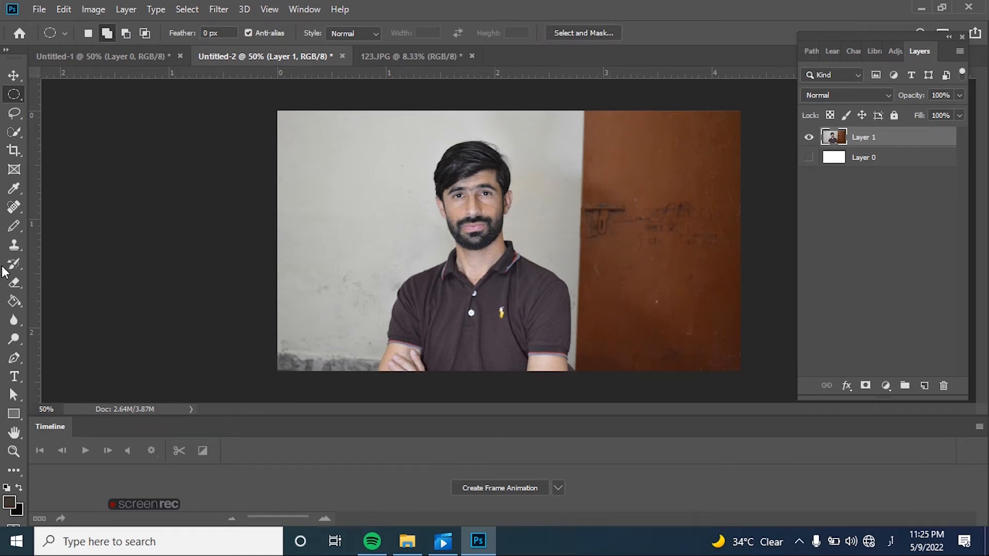
Start a Pen tool path at the man's folded arm near the lower-left edge and trace up the sleeve and shoulder to the collar.
{"action": "left_click", "coordinate": [14, 357]}
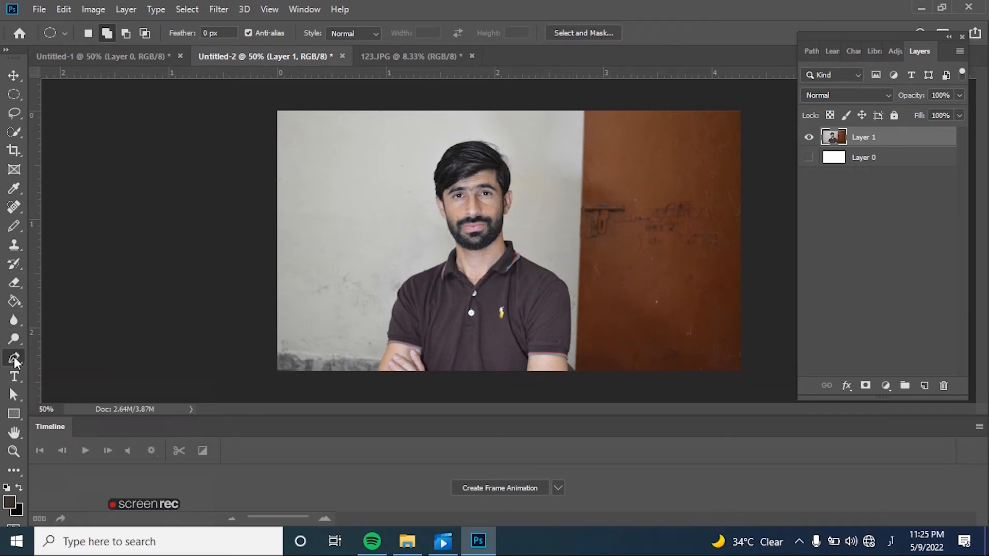
{"action": "left_click", "coordinate": [376, 362]}
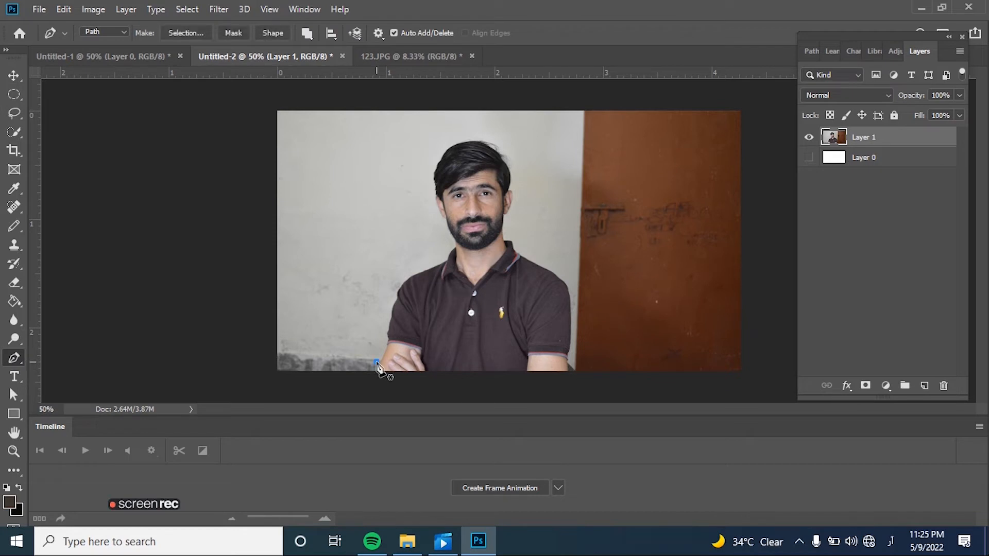
{"action": "left_click", "coordinate": [384, 345]}
{"action": "left_click", "coordinate": [387, 328]}
{"action": "left_click", "coordinate": [391, 304]}
{"action": "left_click", "coordinate": [397, 288]}
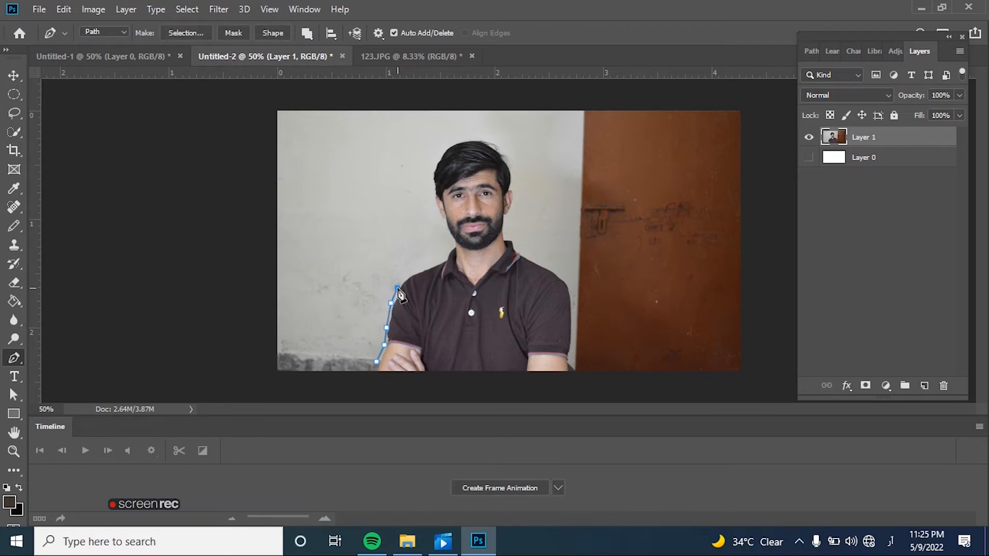
{"action": "left_click", "coordinate": [413, 271]}
{"action": "left_click", "coordinate": [443, 262]}
{"action": "left_click", "coordinate": [447, 250]}
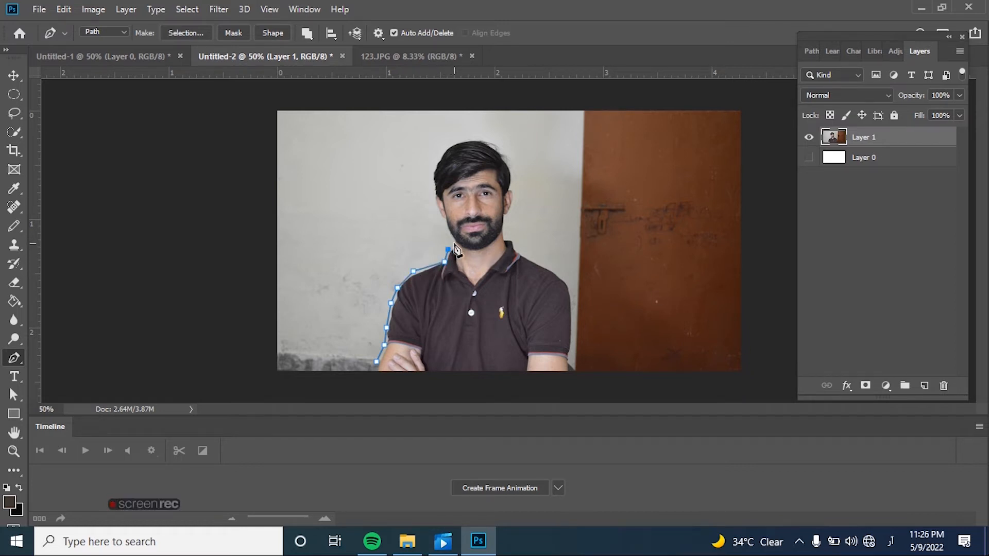
Continue the path from the collar up the neck and face and over the top of the hair.
{"action": "left_click", "coordinate": [453, 242]}
{"action": "left_click", "coordinate": [446, 231]}
{"action": "left_click", "coordinate": [439, 217]}
{"action": "left_click", "coordinate": [432, 204]}
{"action": "left_click", "coordinate": [430, 192]}
{"action": "left_click", "coordinate": [431, 173]}
{"action": "left_click", "coordinate": [434, 160]}
{"action": "left_click", "coordinate": [451, 144]}
{"action": "left_click", "coordinate": [464, 139]}
{"action": "left_click", "coordinate": [493, 145]}
{"action": "left_click", "coordinate": [511, 163]}
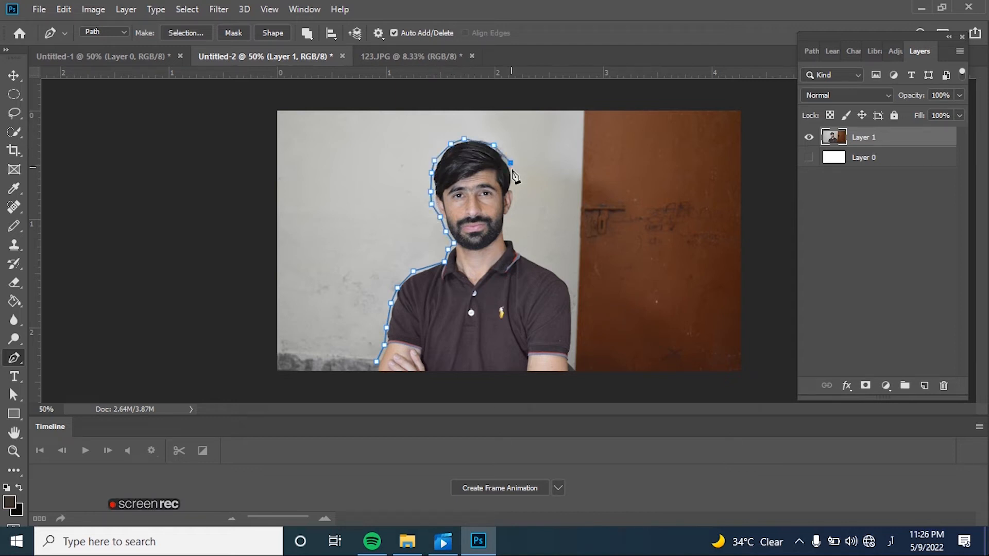
Extend the path down the opposite side of the head, past the ear and neck, to the shirt collar.
{"action": "left_click", "coordinate": [511, 185]}
{"action": "left_click", "coordinate": [515, 198]}
{"action": "left_click", "coordinate": [513, 208]}
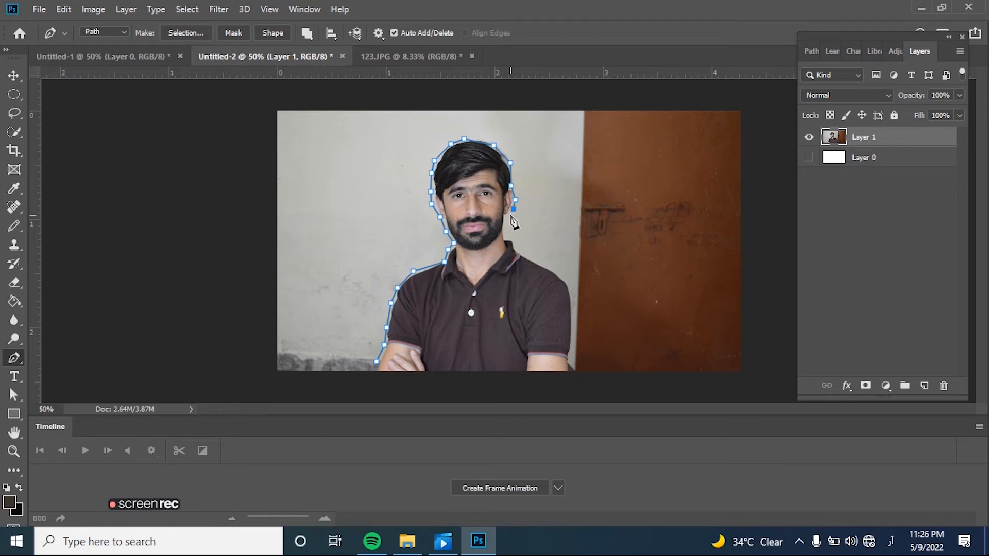
{"action": "left_click", "coordinate": [507, 217]}
{"action": "left_click", "coordinate": [508, 240]}
{"action": "left_click", "coordinate": [519, 252]}
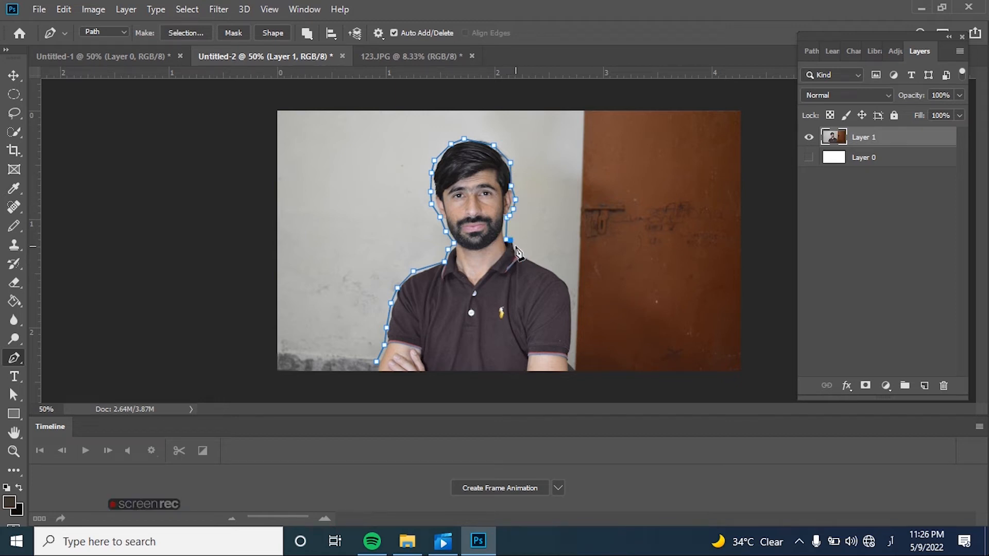
Trace the remaining shoulder and arm down to the photo's bottom edge and close the path at its starting point.
{"action": "left_click", "coordinate": [552, 272]}
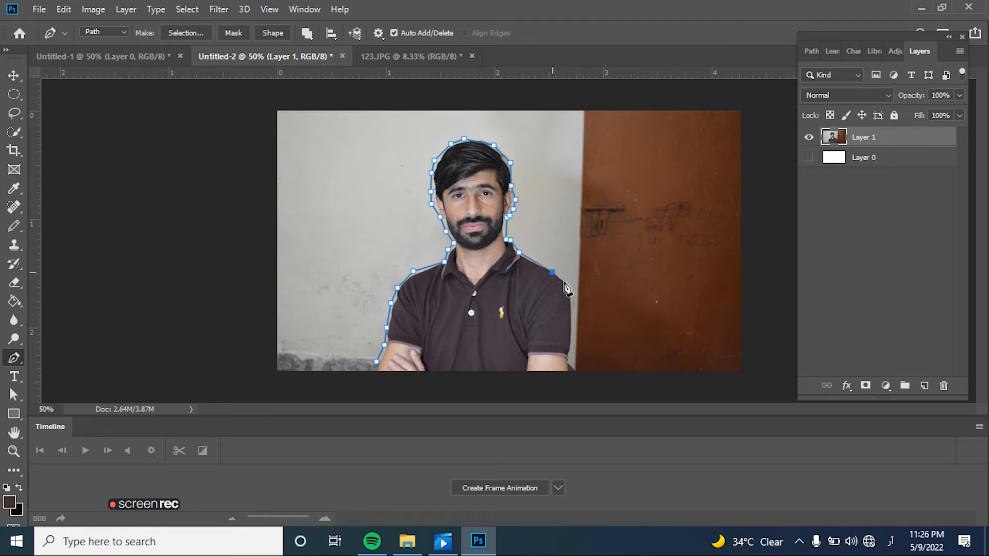
{"action": "left_click", "coordinate": [571, 291]}
{"action": "left_click", "coordinate": [572, 329]}
{"action": "left_click", "coordinate": [567, 350]}
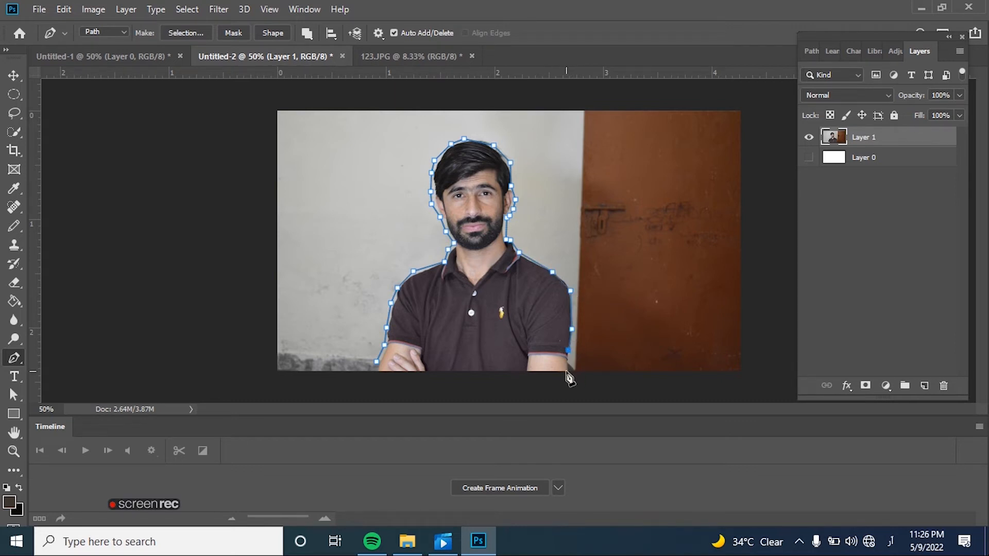
{"action": "left_click", "coordinate": [567, 370]}
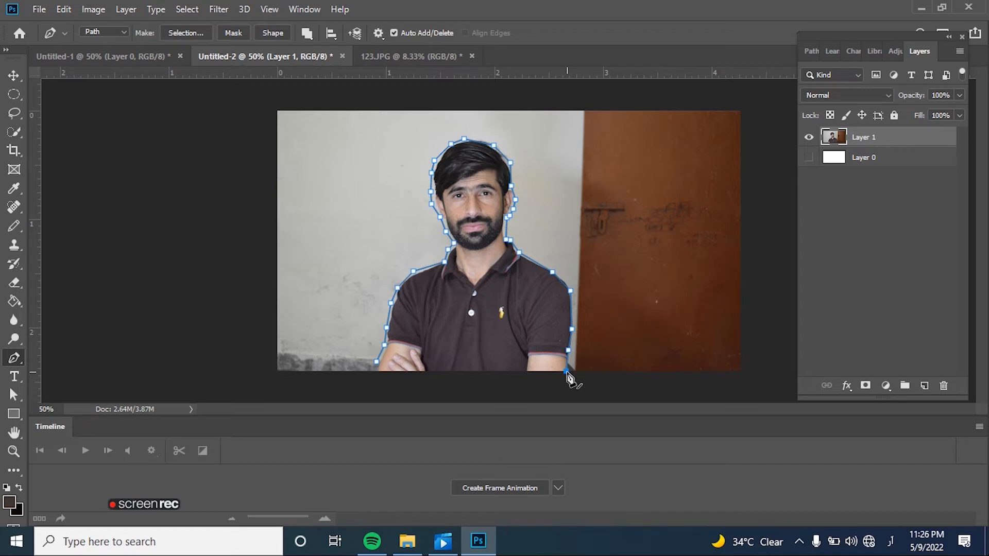
{"action": "left_click", "coordinate": [376, 363]}
{"action": "left_click", "coordinate": [375, 369]}
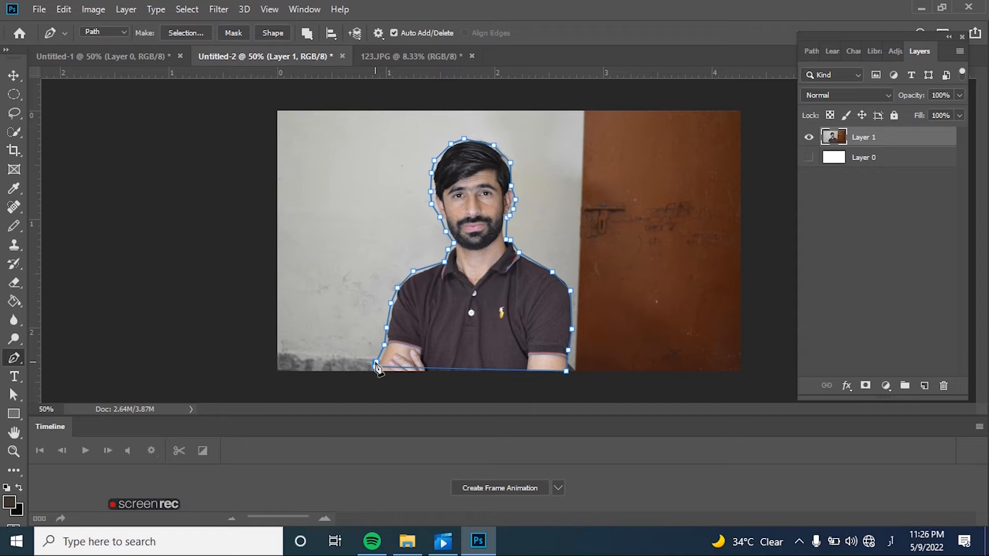
{"action": "left_click", "coordinate": [376, 363]}
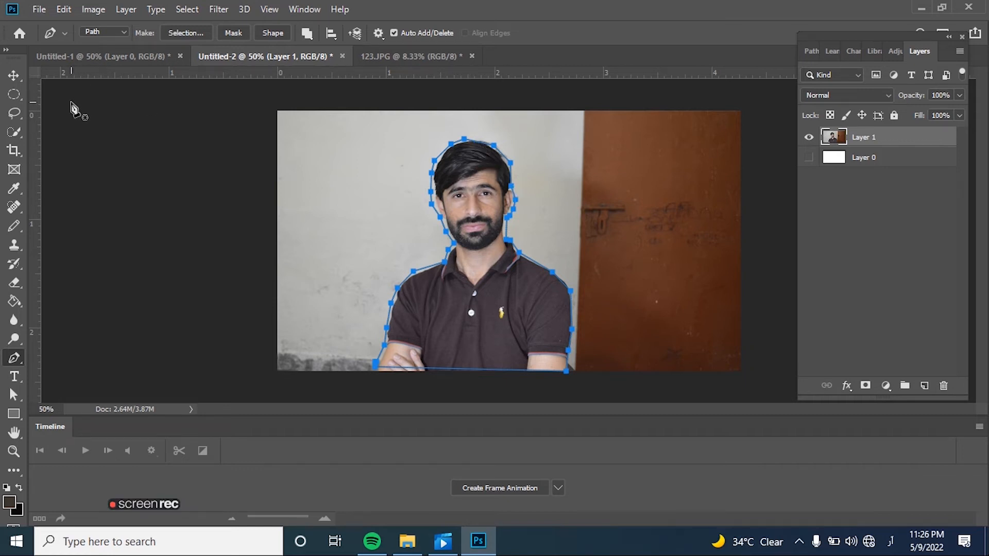
Convert the closed path around the man into a new anti-aliased selection with 0 px feather and open it in Select and Mask.
{"action": "left_click", "coordinate": [175, 33]}
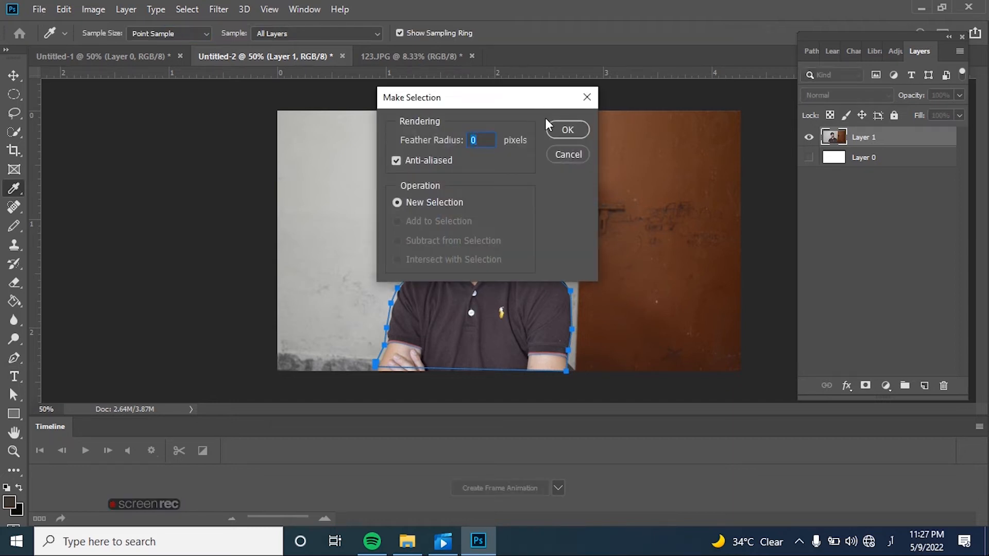
{"action": "left_click", "coordinate": [566, 129]}
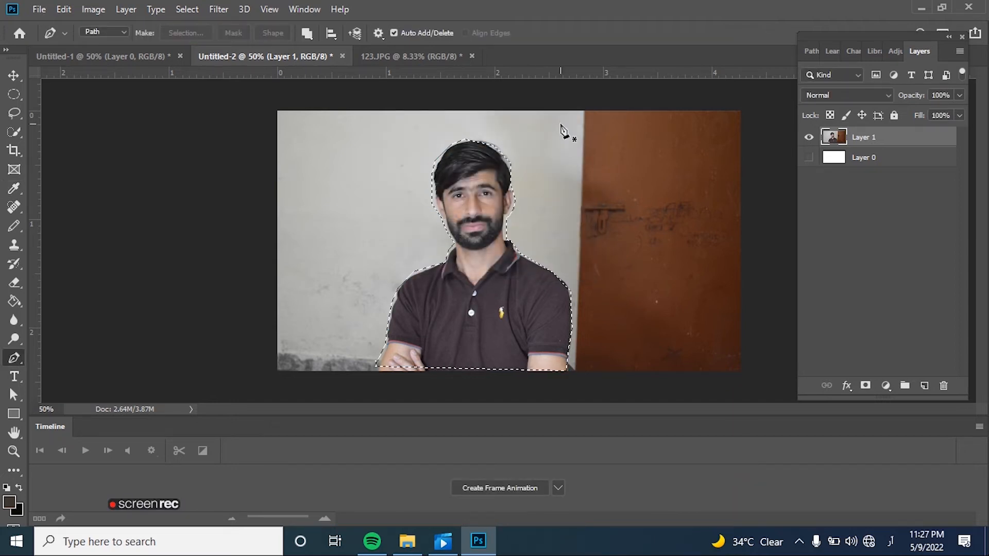
{"action": "left_click", "coordinate": [14, 96]}
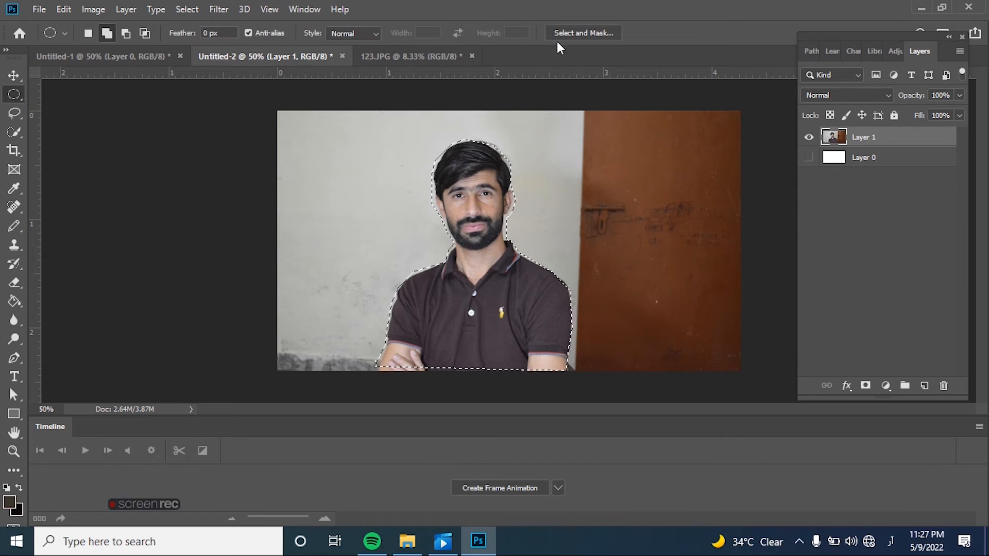
{"action": "left_click", "coordinate": [552, 29]}
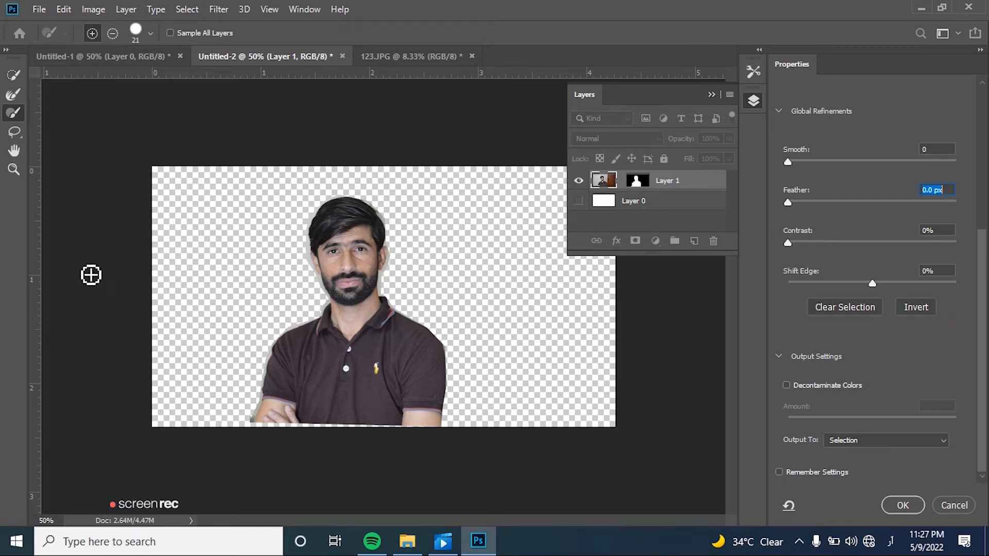
Switch the selection preview to the On Black view and activate the Brush tool for refining the mask.
{"action": "scroll", "coordinate": [916, 245], "scroll_direction": "up", "scroll_amount": 5}
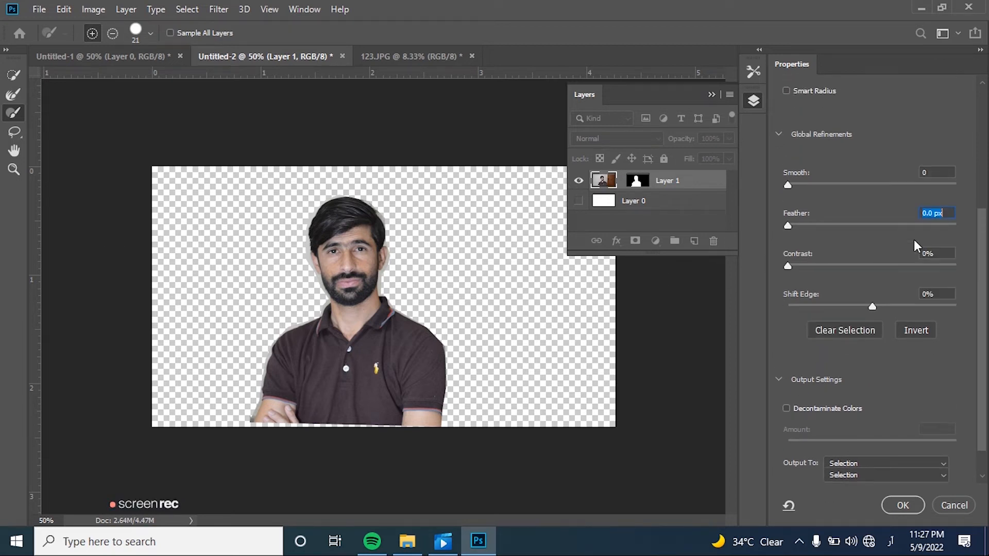
{"action": "scroll", "coordinate": [914, 242], "scroll_direction": "up", "scroll_amount": 3}
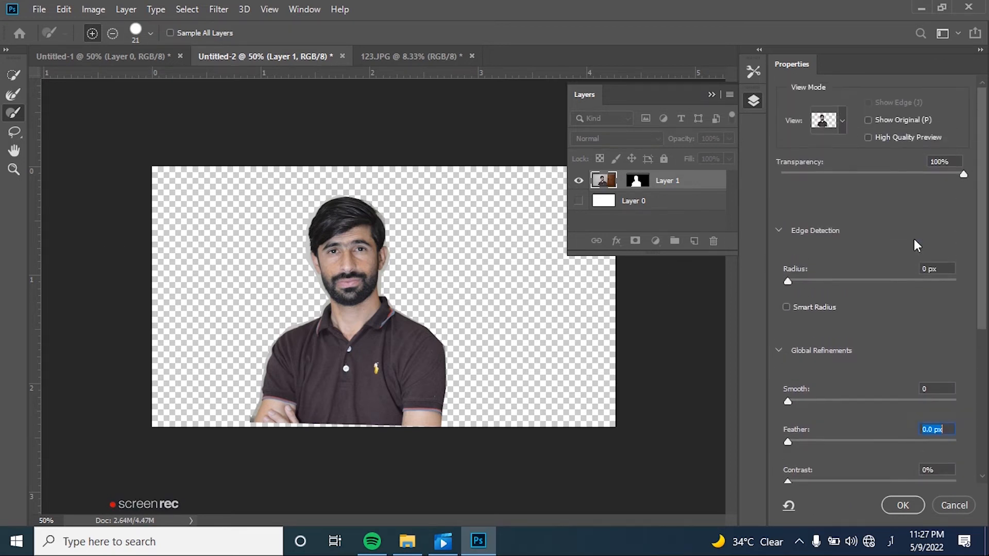
{"action": "left_click", "coordinate": [843, 125]}
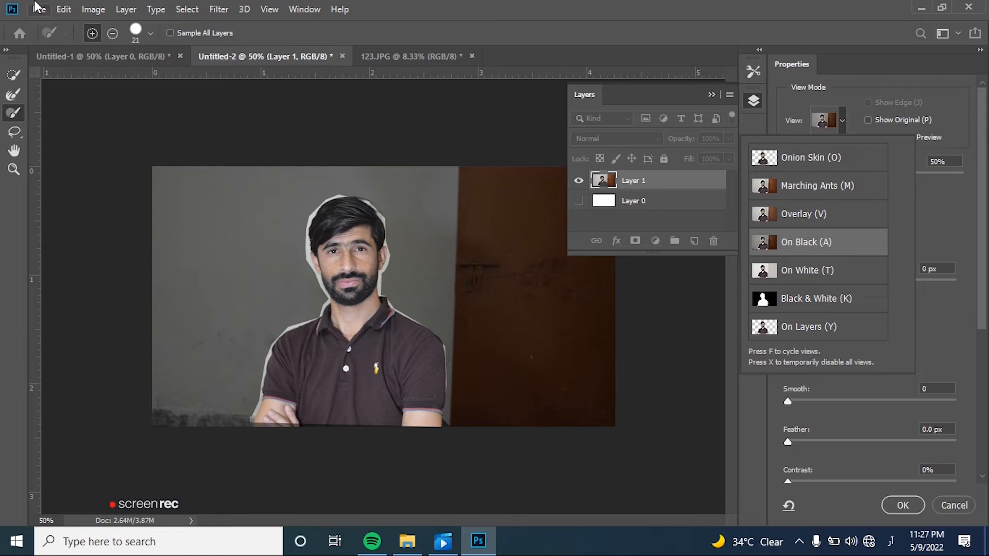
{"action": "left_click", "coordinate": [13, 113]}
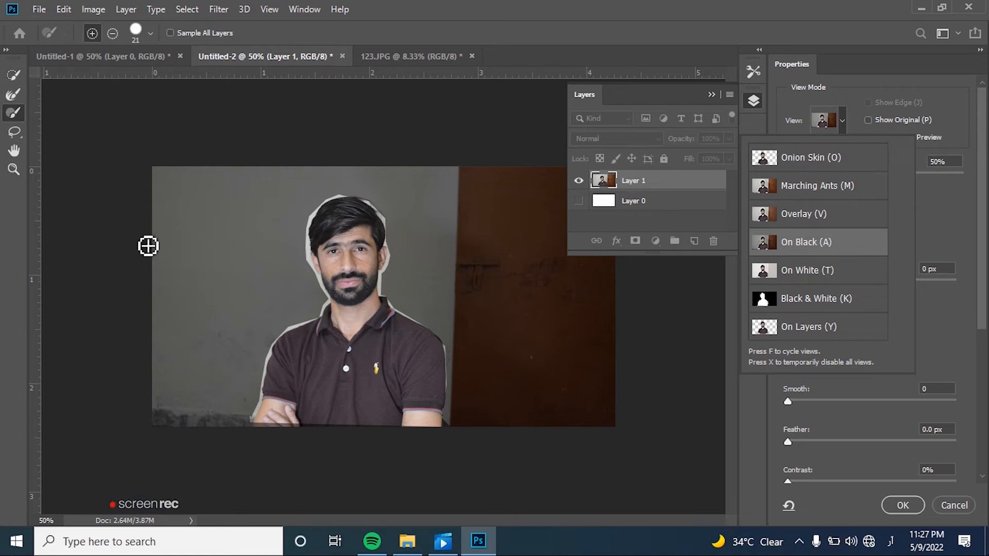
{"action": "left_click", "coordinate": [258, 439]}
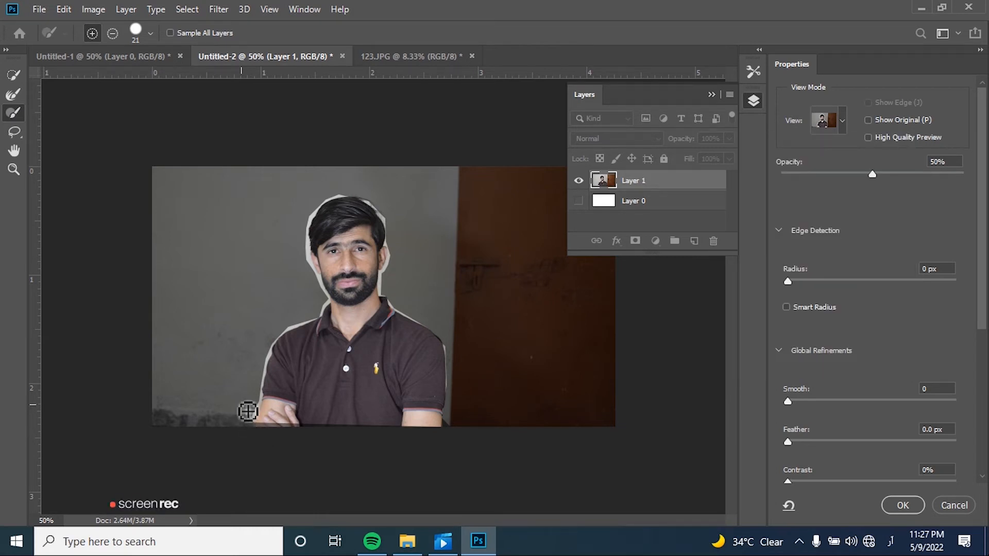
Paint along the man's whole outline with the Refine Edge Brush, from the folded arm over the head to the opposite sleeve.
{"action": "left_click", "coordinate": [113, 33]}
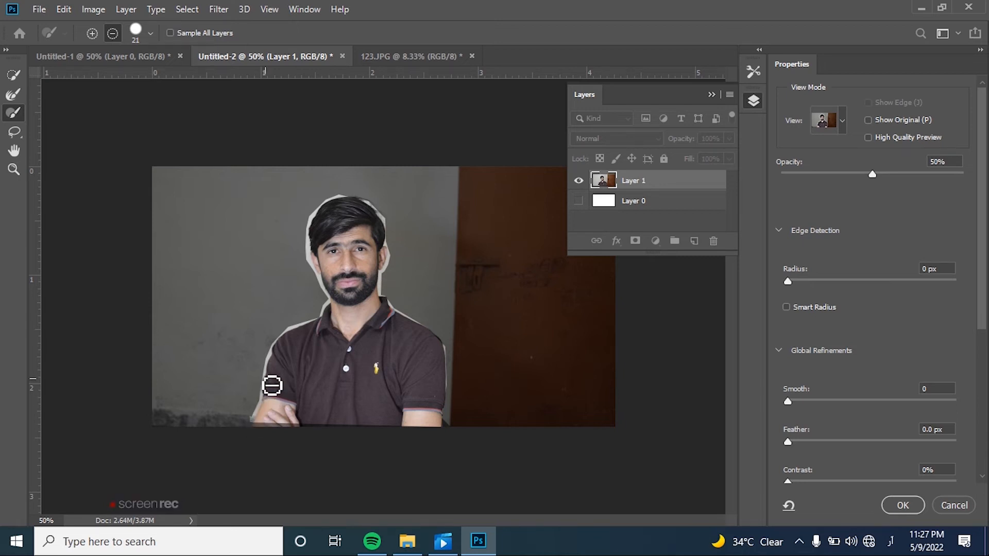
{"action": "key", "text": "r"}
{"action": "mouse_move", "coordinate": [263, 413]}
{"action": "left_mouse_down"}
{"action": "mouse_move", "coordinate": [283, 350]}
{"action": "mouse_move", "coordinate": [336, 312]}
{"action": "mouse_move", "coordinate": [306, 263]}
{"action": "mouse_move", "coordinate": [316, 239]}
{"action": "mouse_move", "coordinate": [304, 260]}
{"action": "mouse_move", "coordinate": [311, 270]}
{"action": "mouse_move", "coordinate": [314, 228]}
{"action": "mouse_move", "coordinate": [318, 279]}
{"action": "mouse_move", "coordinate": [318, 209]}
{"action": "mouse_move", "coordinate": [311, 234]}
{"action": "mouse_move", "coordinate": [341, 206]}
{"action": "mouse_move", "coordinate": [369, 206]}
{"action": "mouse_move", "coordinate": [315, 224]}
{"action": "mouse_move", "coordinate": [333, 206]}
{"action": "mouse_move", "coordinate": [387, 216]}
{"action": "mouse_move", "coordinate": [397, 317]}
{"action": "mouse_move", "coordinate": [450, 361]}
{"action": "left_mouse_up"}
{"action": "mouse_move", "coordinate": [383, 285]}
{"action": "left_mouse_down"}
{"action": "mouse_move", "coordinate": [398, 318]}
{"action": "mouse_move", "coordinate": [440, 339]}
{"action": "mouse_move", "coordinate": [450, 361]}
{"action": "mouse_move", "coordinate": [453, 439]}
{"action": "left_mouse_up"}
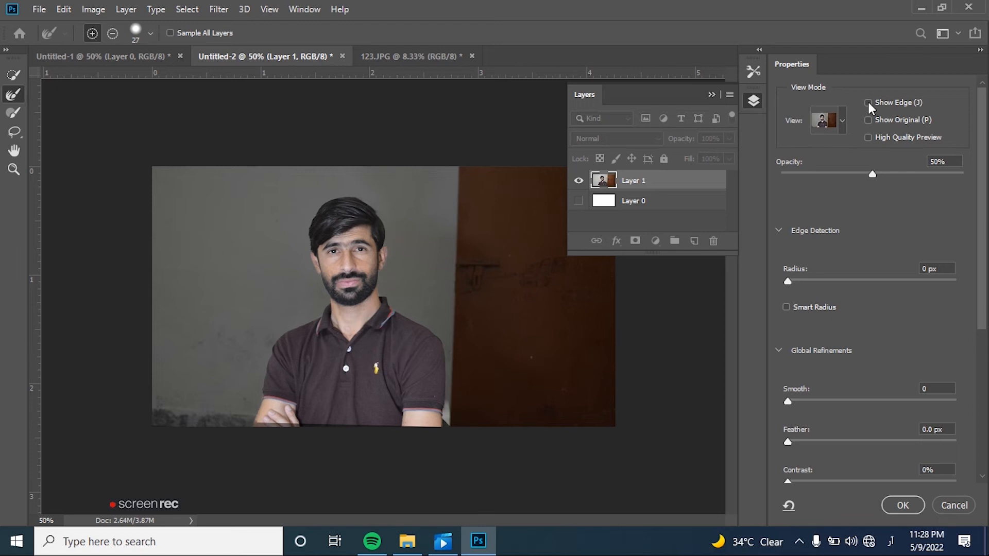
Switch the preview to Black & White and brush away the stray mask areas beside both lower arms in subtract mode.
{"action": "left_click", "coordinate": [842, 122]}
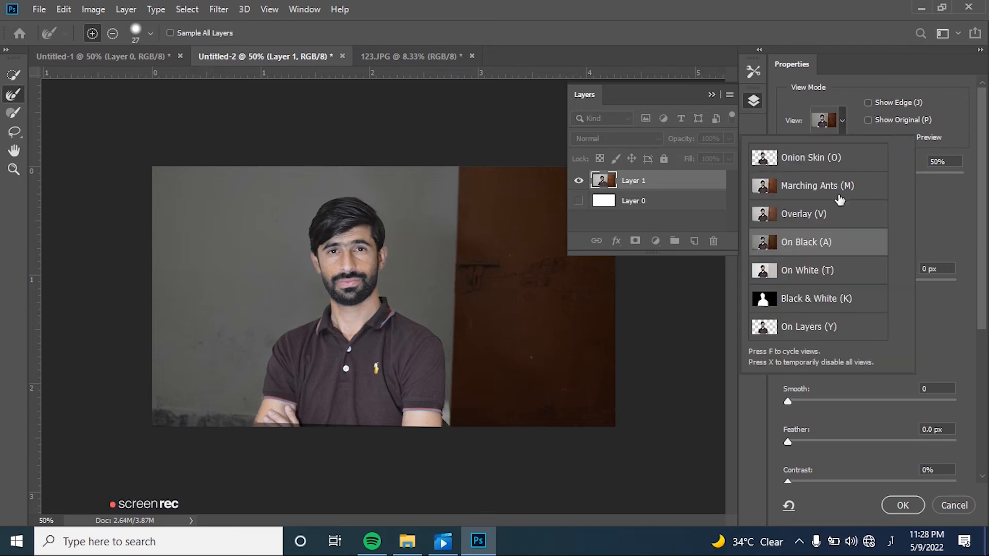
{"action": "left_click", "coordinate": [830, 304]}
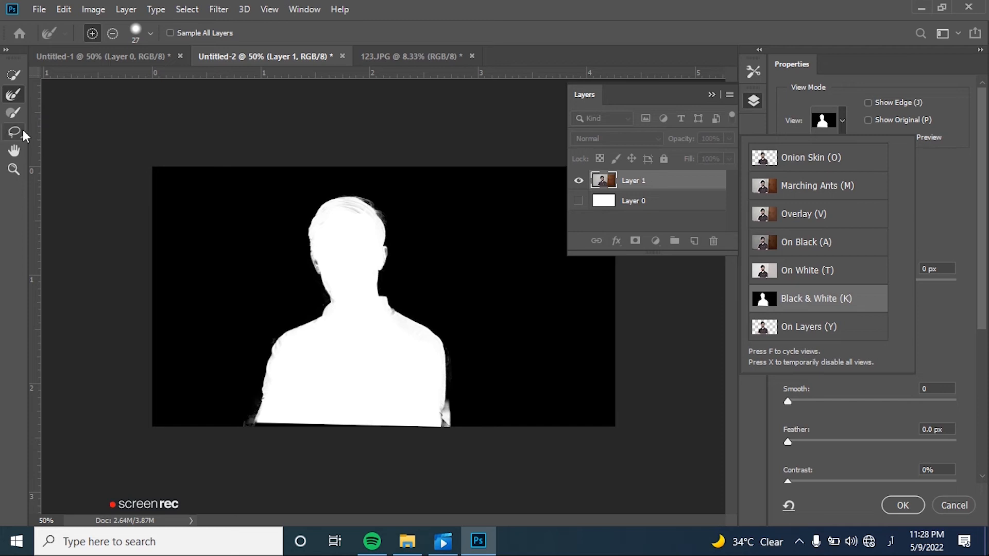
{"action": "left_click", "coordinate": [13, 114]}
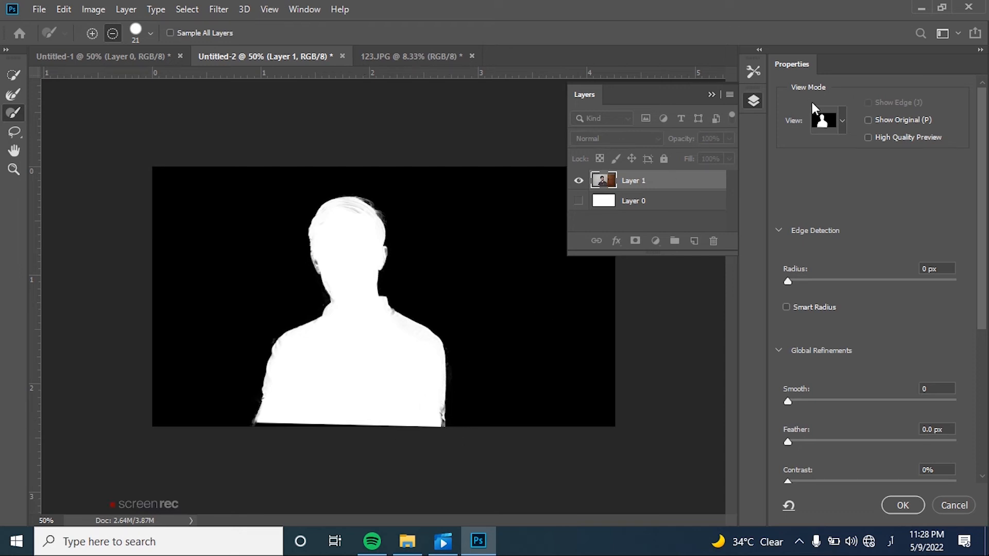
Switch the selection preview to the Onion Skin view.
{"action": "left_click", "coordinate": [839, 117]}
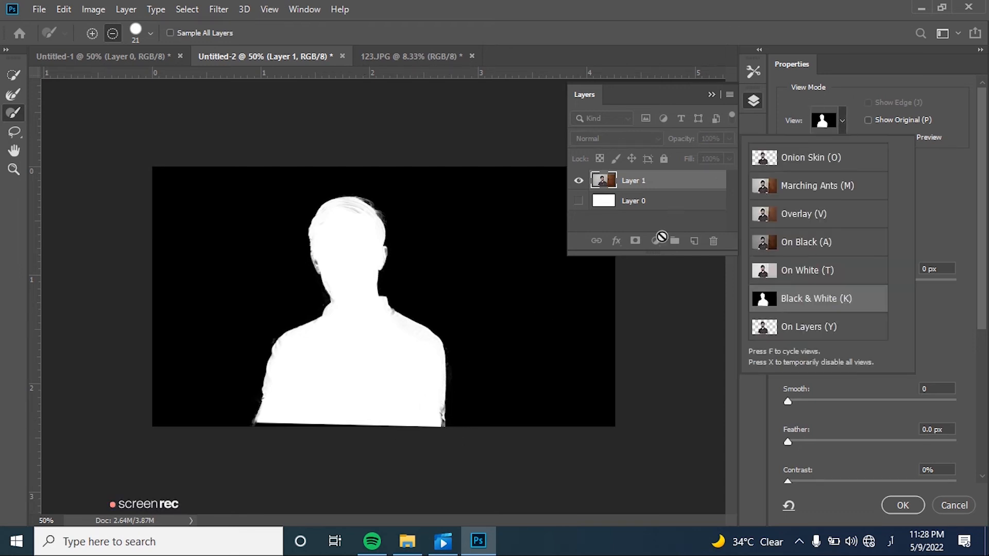
{"action": "left_click", "coordinate": [796, 163]}
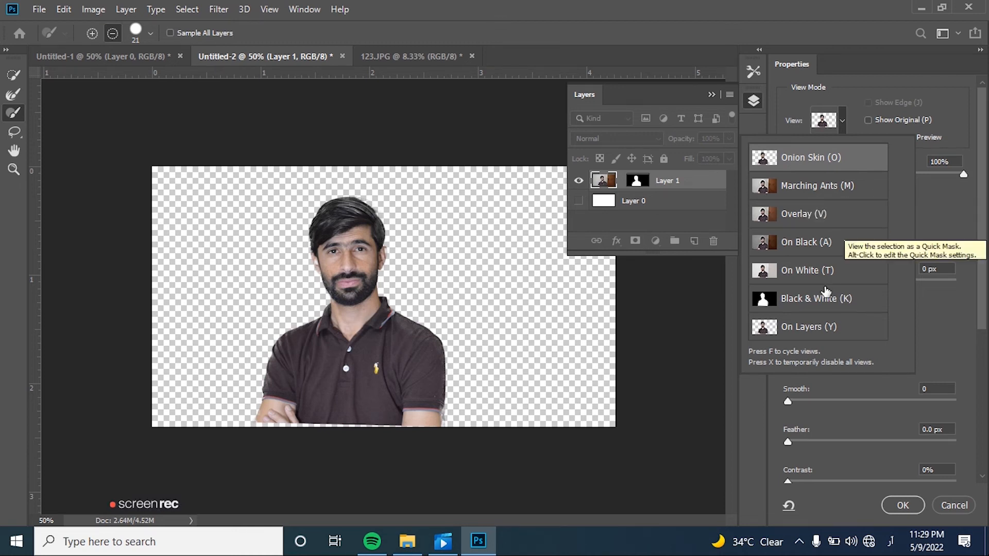
{"action": "left_click", "coordinate": [756, 444]}
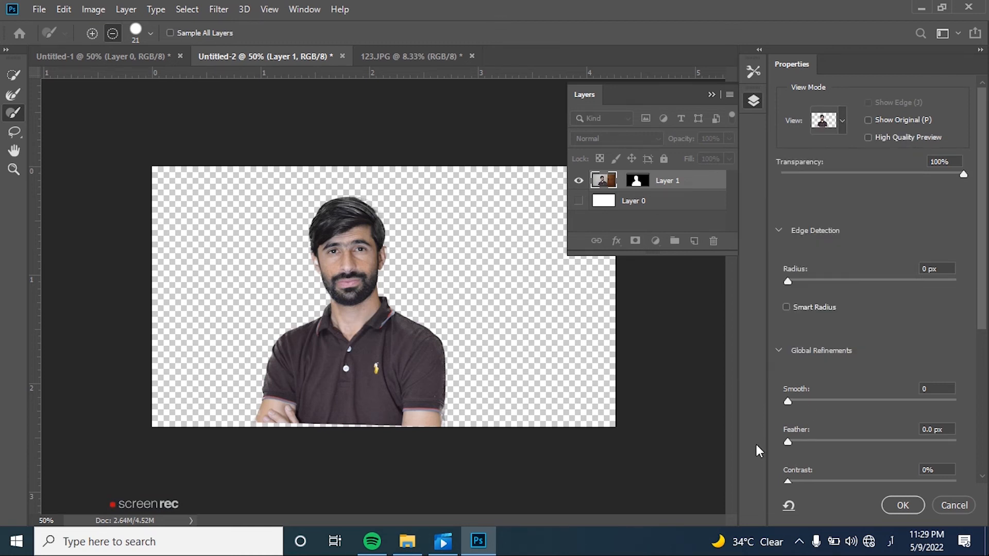
Set the global refinements to 42% contrast, 0.0 px feather and a smoothness of 26.
{"action": "scroll", "coordinate": [860, 412], "scroll_direction": "down", "scroll_amount": 1}
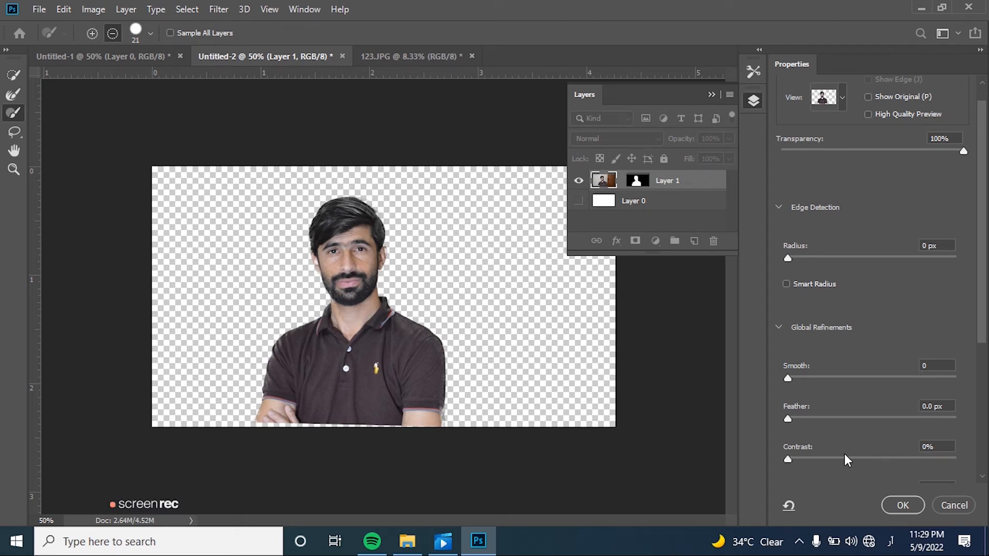
{"action": "left_click_drag", "start_coordinate": [787, 458], "coordinate": [857, 470]}
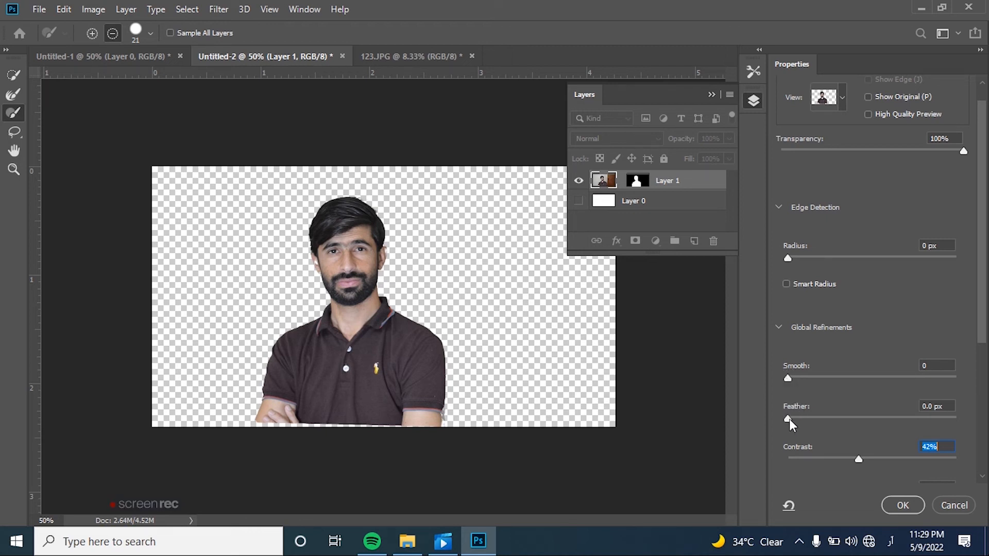
{"action": "left_click_drag", "start_coordinate": [788, 421], "coordinate": [765, 426]}
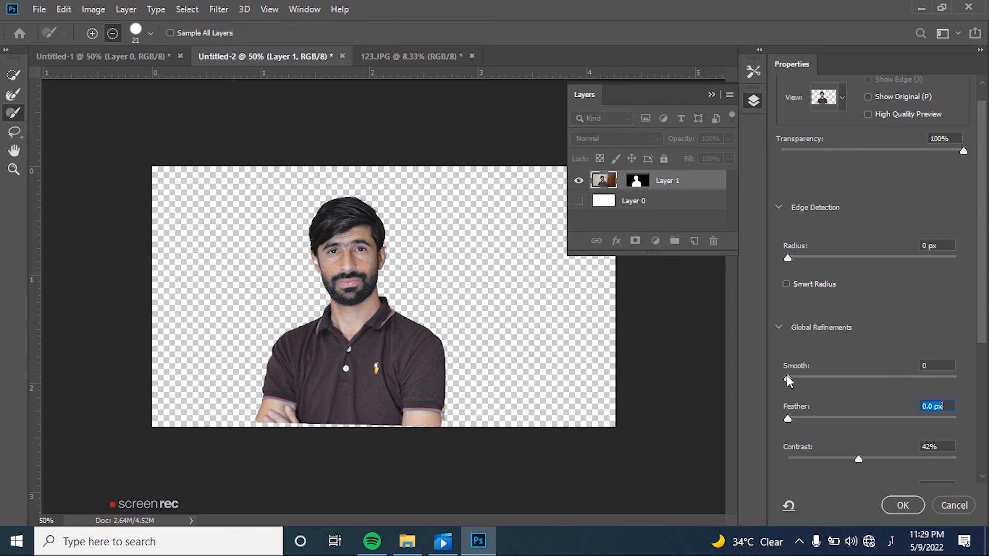
{"action": "left_click_drag", "start_coordinate": [786, 377], "coordinate": [815, 386]}
{"action": "scroll", "coordinate": [882, 346], "scroll_direction": "down", "scroll_amount": 4}
{"action": "scroll", "coordinate": [883, 348], "scroll_direction": "down", "scroll_amount": 5}
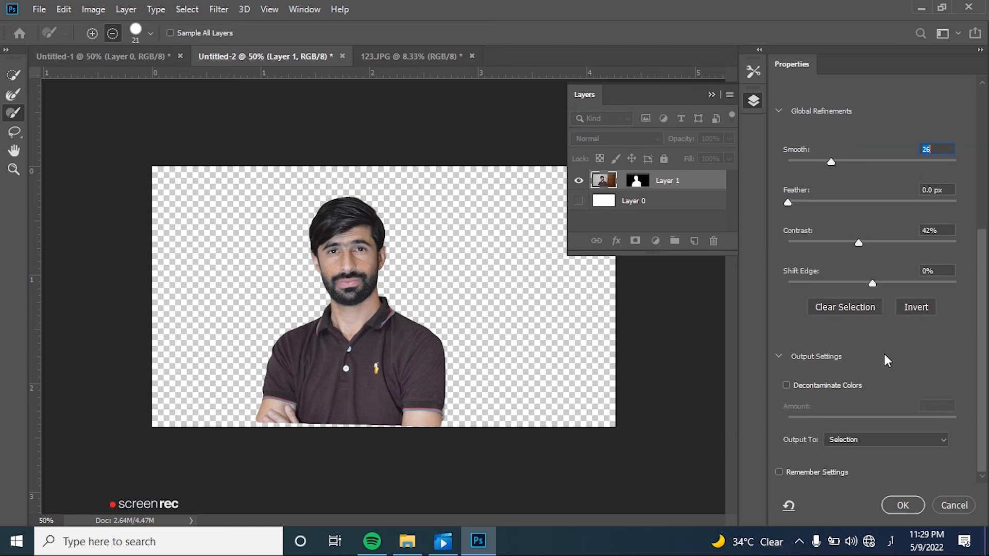
Output the refined selection to a new layer and apply it.
{"action": "left_click", "coordinate": [942, 438]}
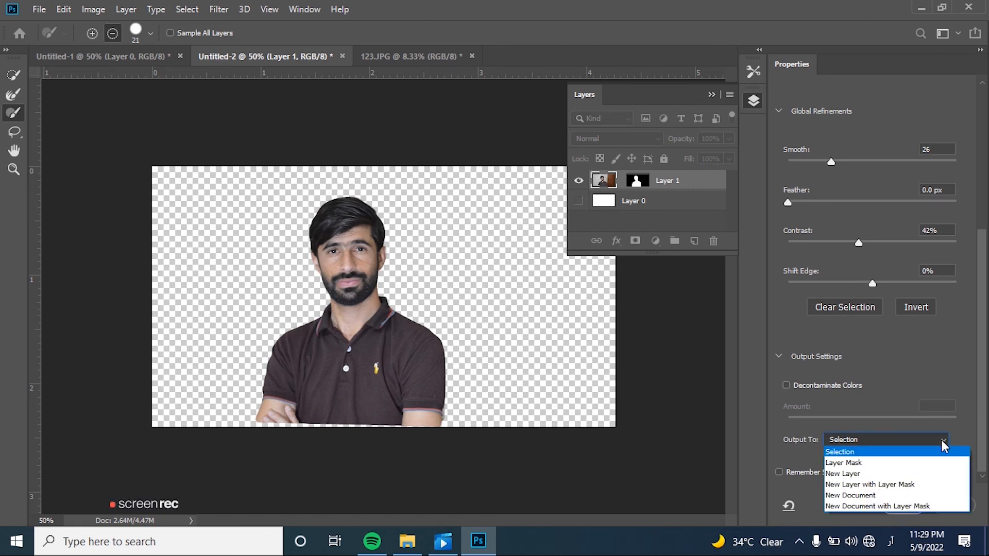
{"action": "left_click", "coordinate": [893, 474]}
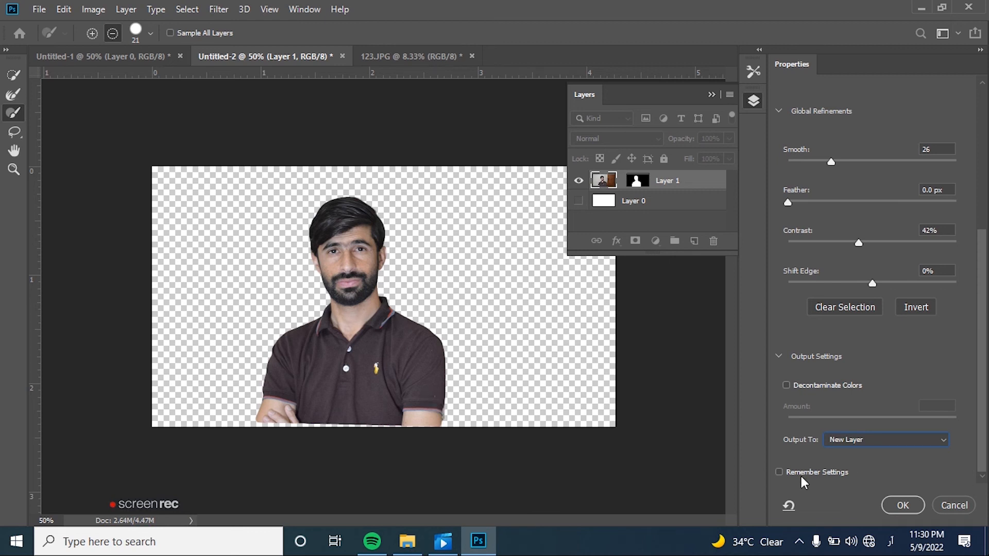
{"action": "left_click", "coordinate": [896, 506]}
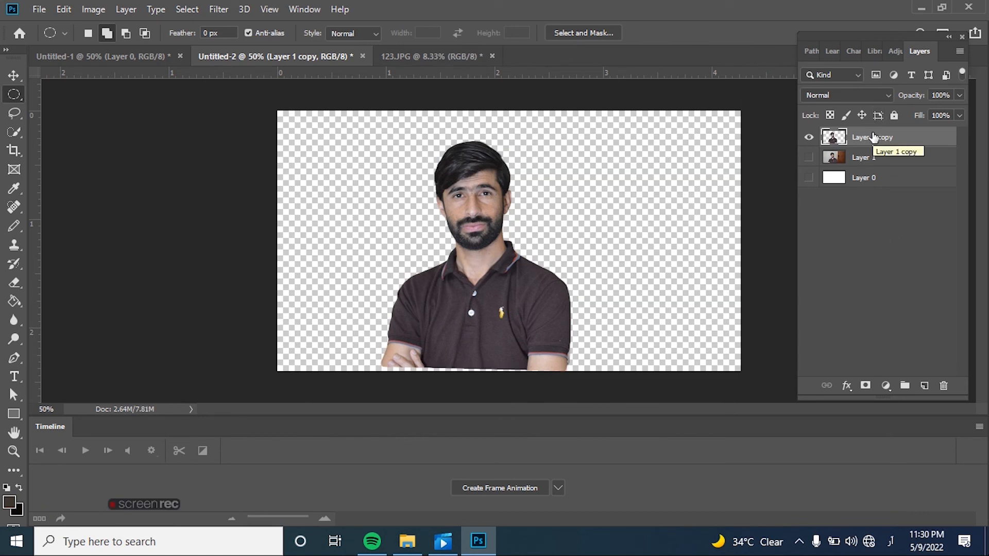
Save the cutout as a PNG named Untitled-2 in the Videos folder, using the large file size (fastest saving) option.
{"action": "left_click", "coordinate": [39, 9]}
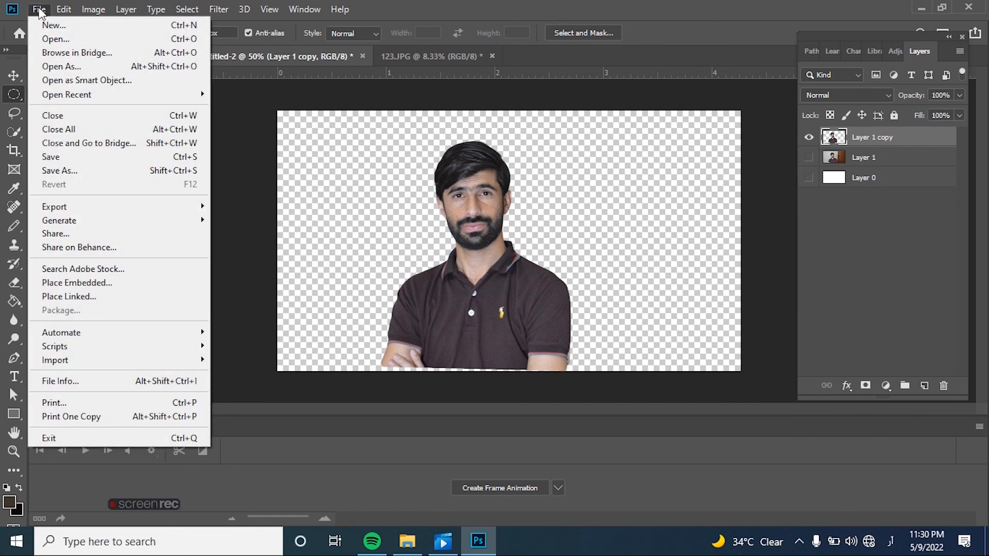
{"action": "left_click", "coordinate": [70, 156]}
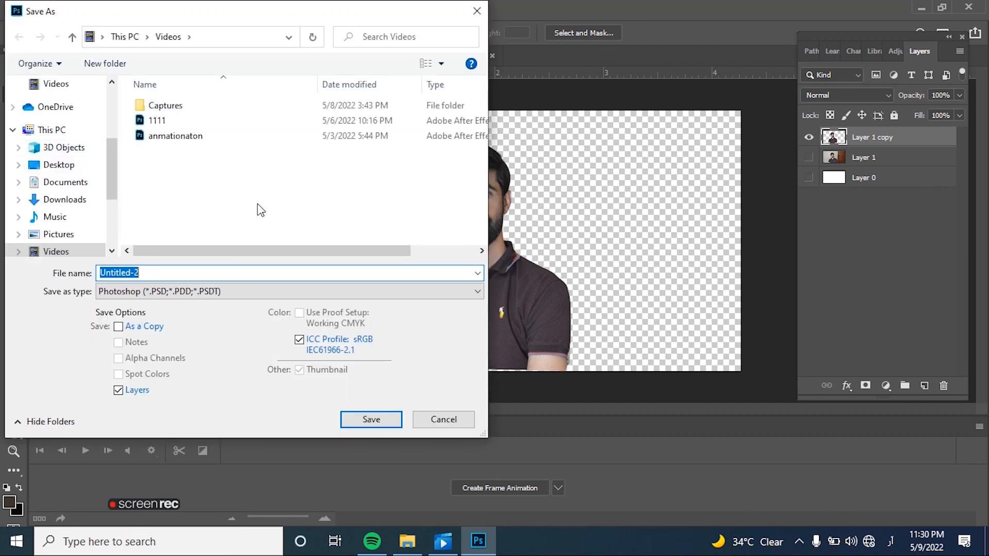
{"action": "left_click", "coordinate": [478, 291]}
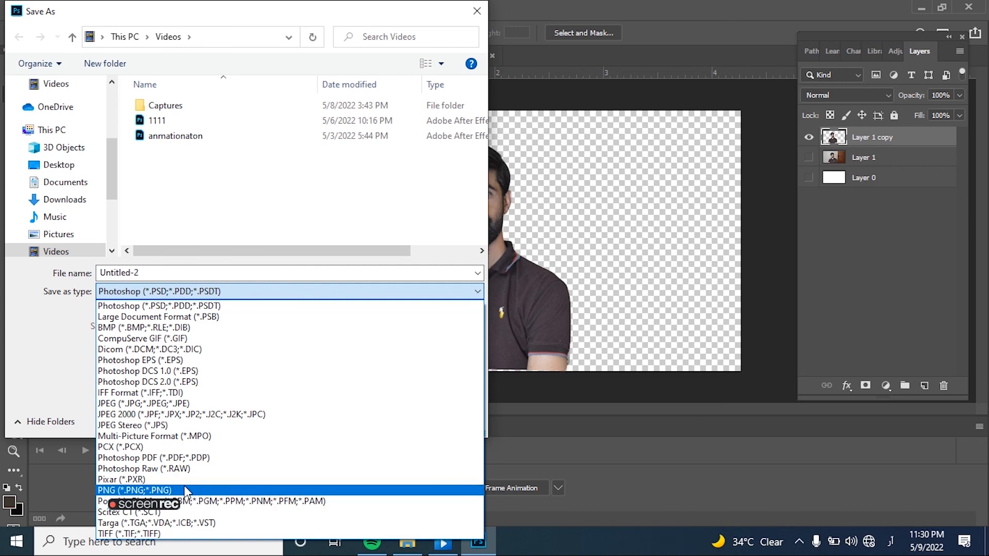
{"action": "left_click", "coordinate": [185, 491]}
{"action": "left_click", "coordinate": [299, 273]}
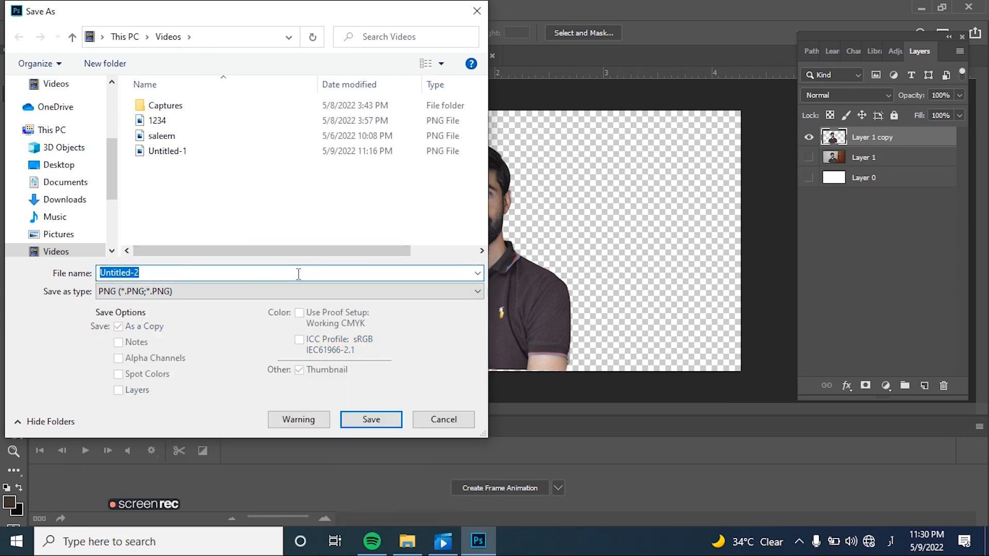
{"action": "key", "text": "Return"}
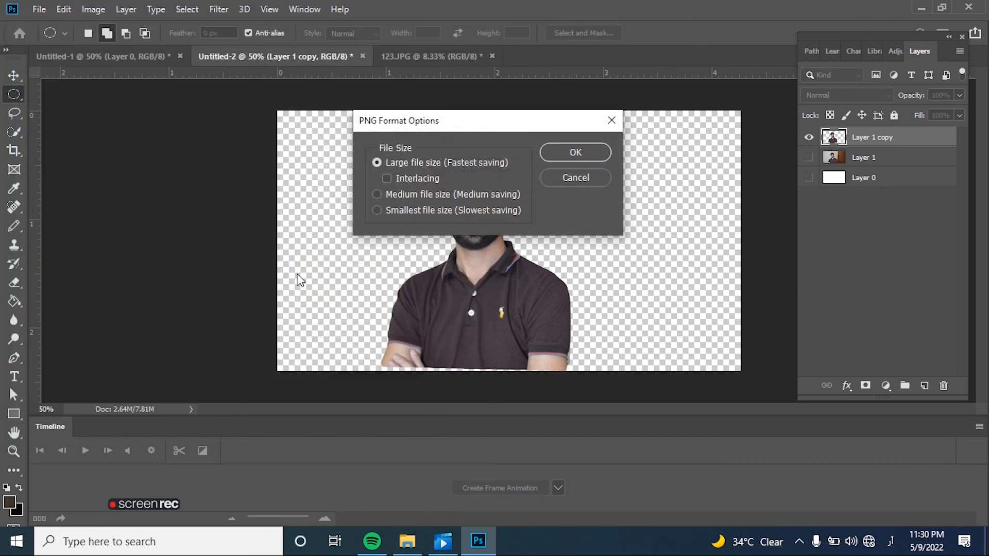
{"action": "left_click", "coordinate": [574, 154]}
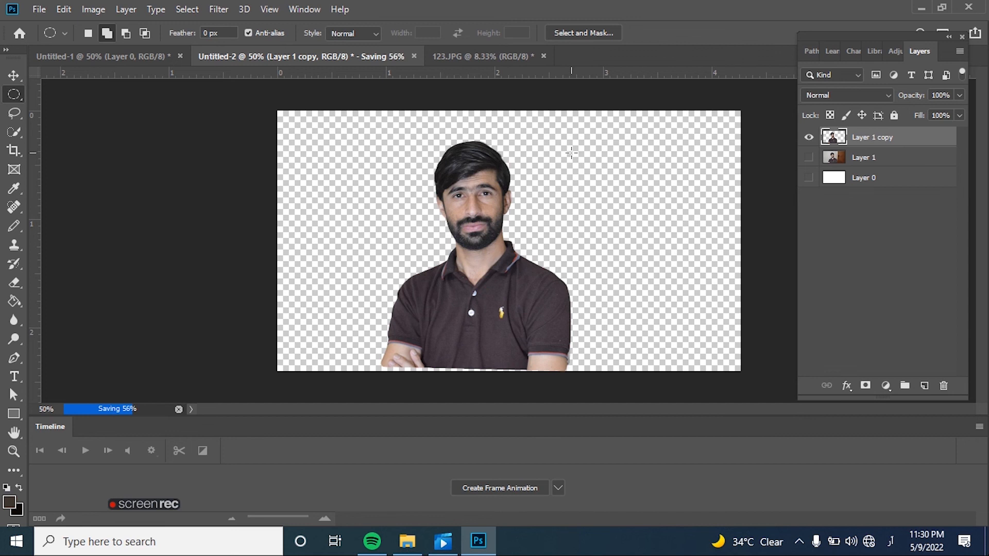